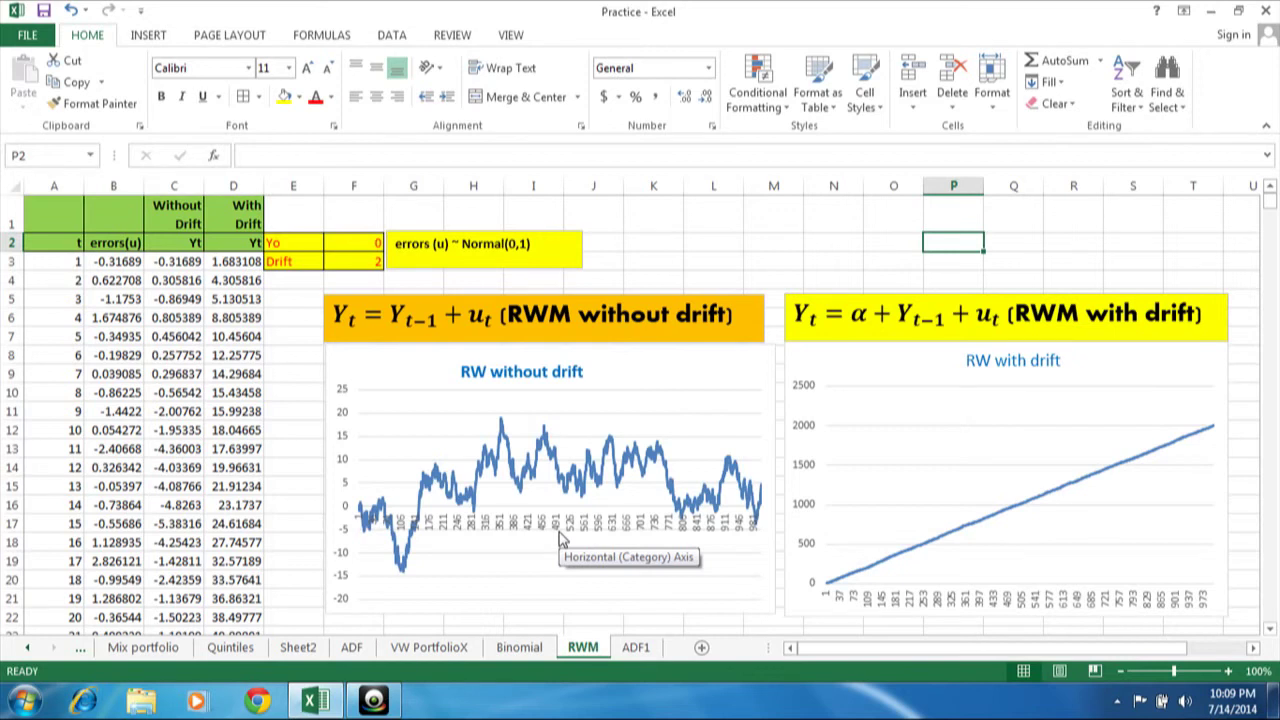
Clear the t, errors and both Yt columns from row 3 down, and empty the Yo and Drift values in F2:F3.
mouse_move(555, 467)
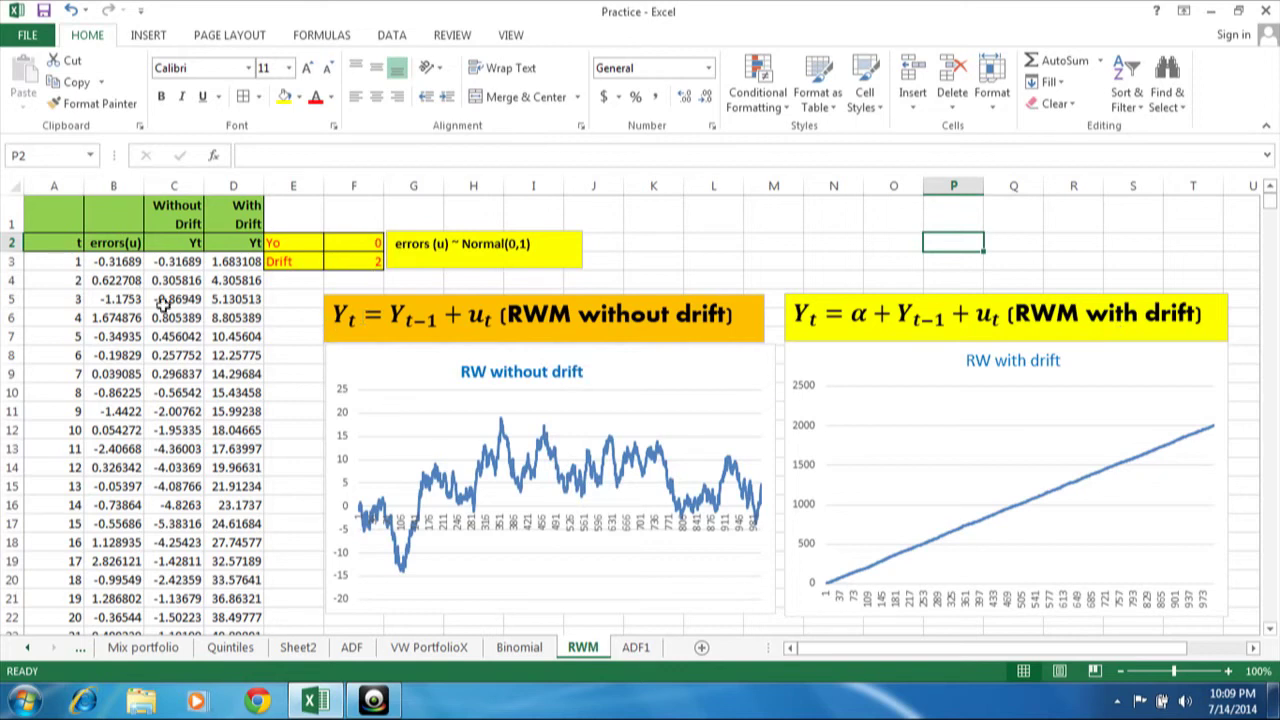
left_click_drag(80, 262, 246, 310)
key("ctrl+shift+Down")
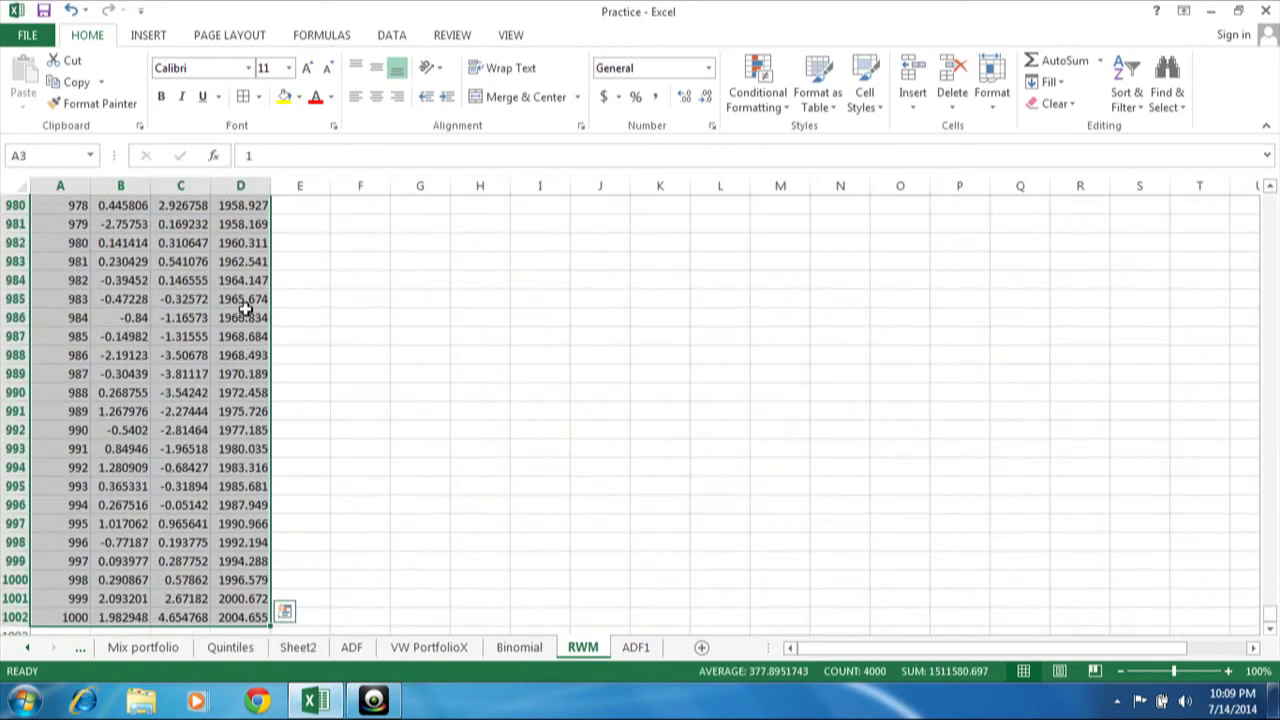
key("ctrl+BackSpace")
key("Delete")
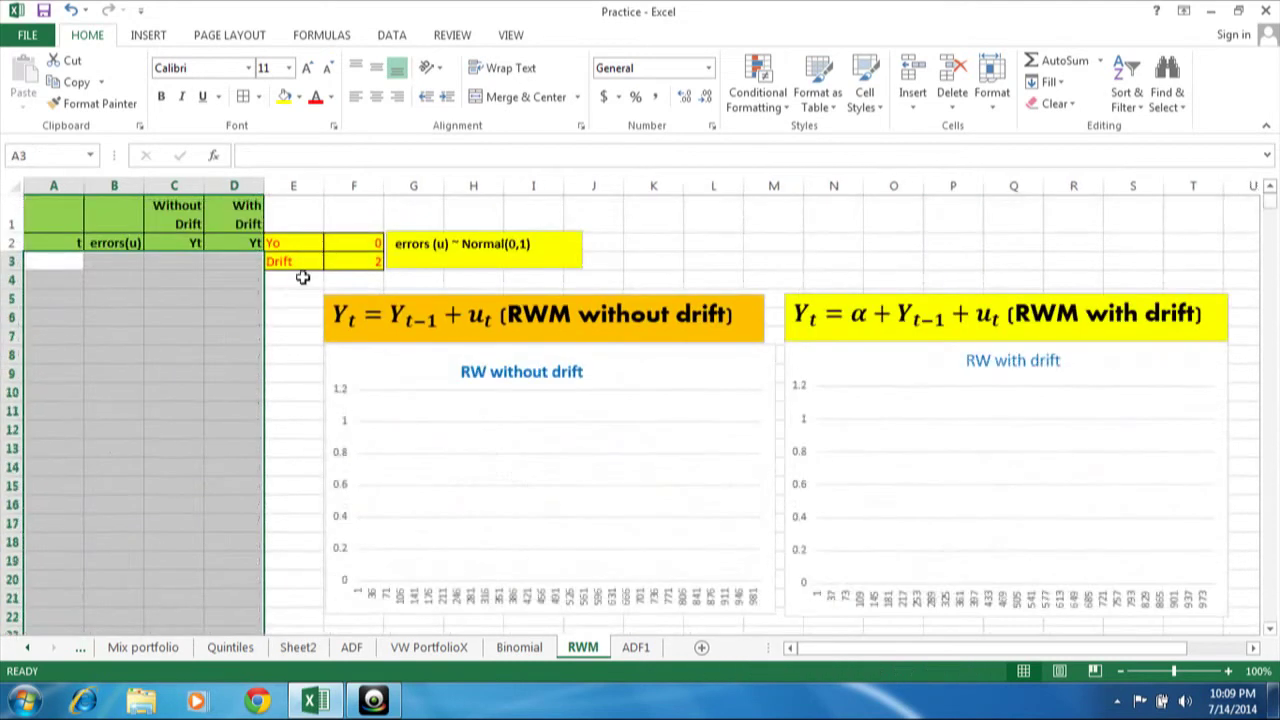
left_click_drag(350, 244, 352, 261)
key("Delete")
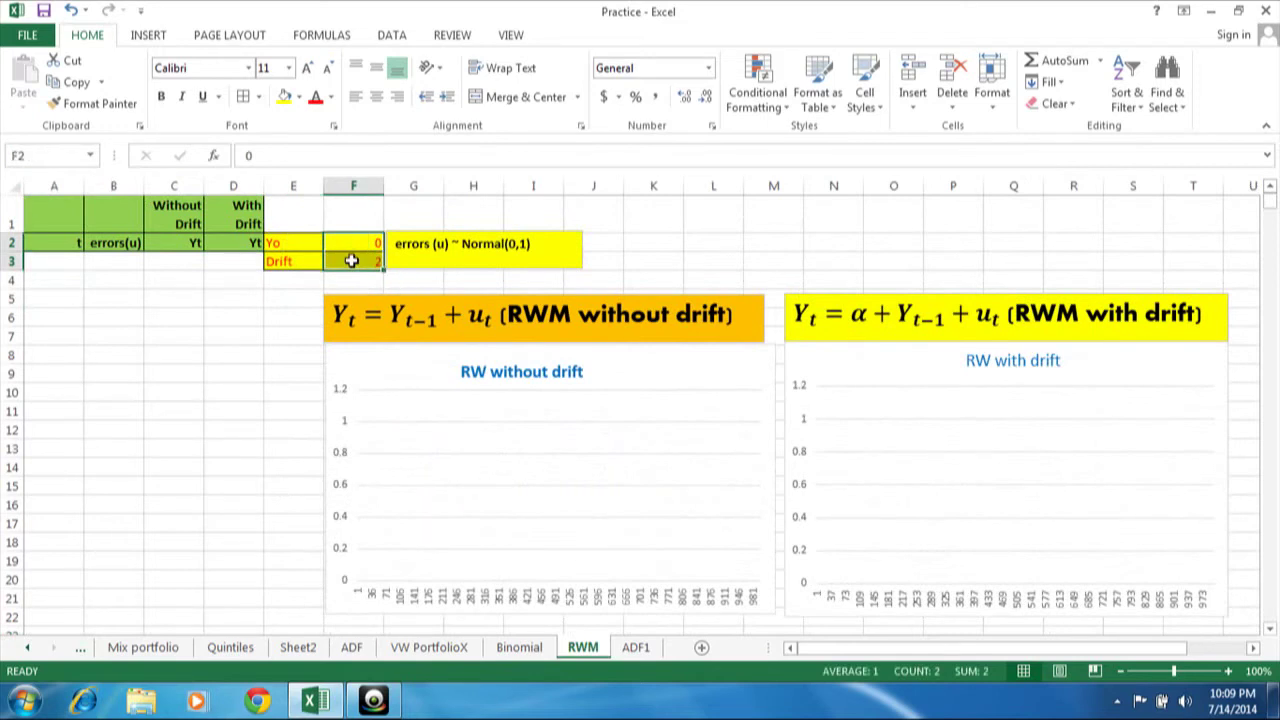
Fill the t column from A3 down with a linear series starting at 1 and stopping at 1000.
left_click(57, 259)
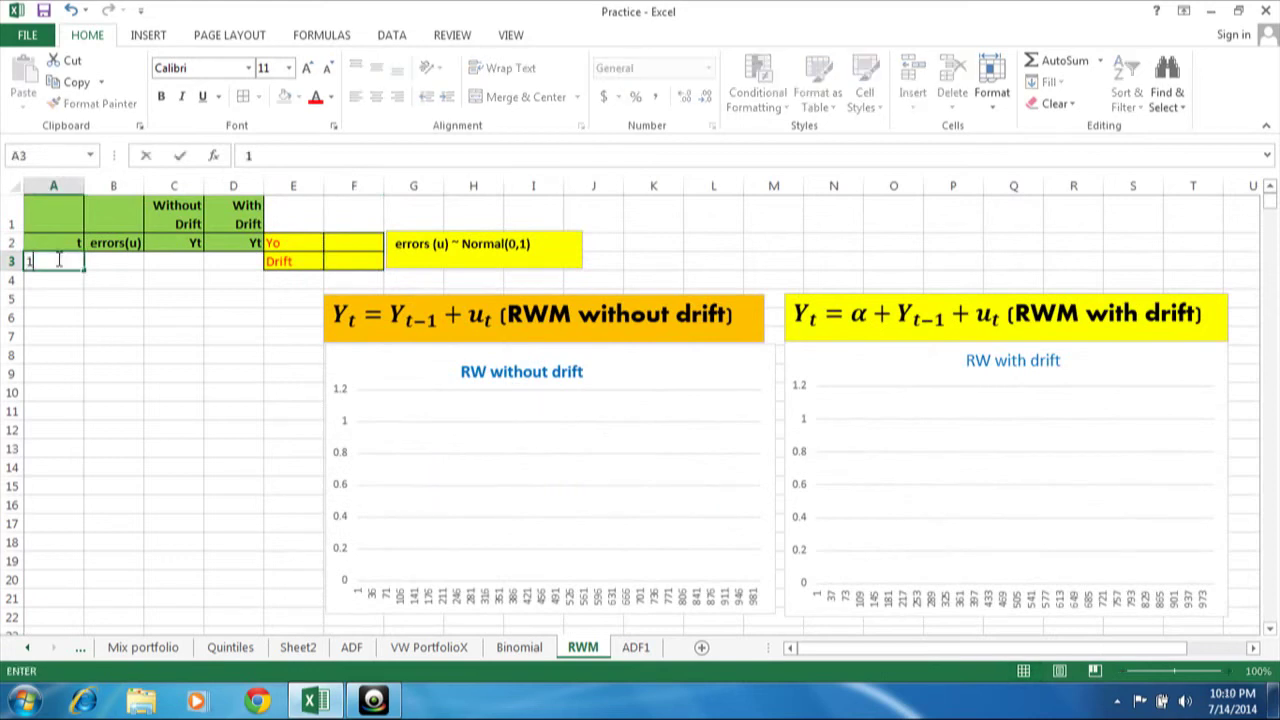
type("1")
key("Return")
left_click(57, 259)
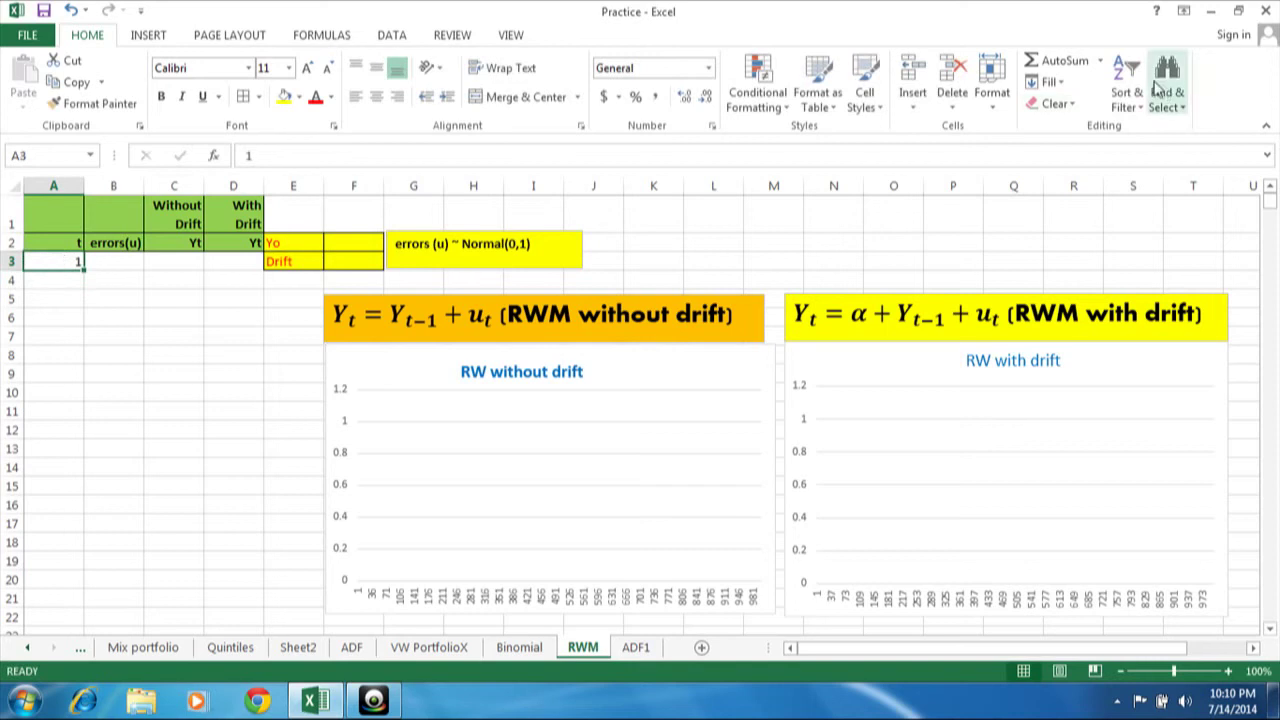
left_click(1062, 82)
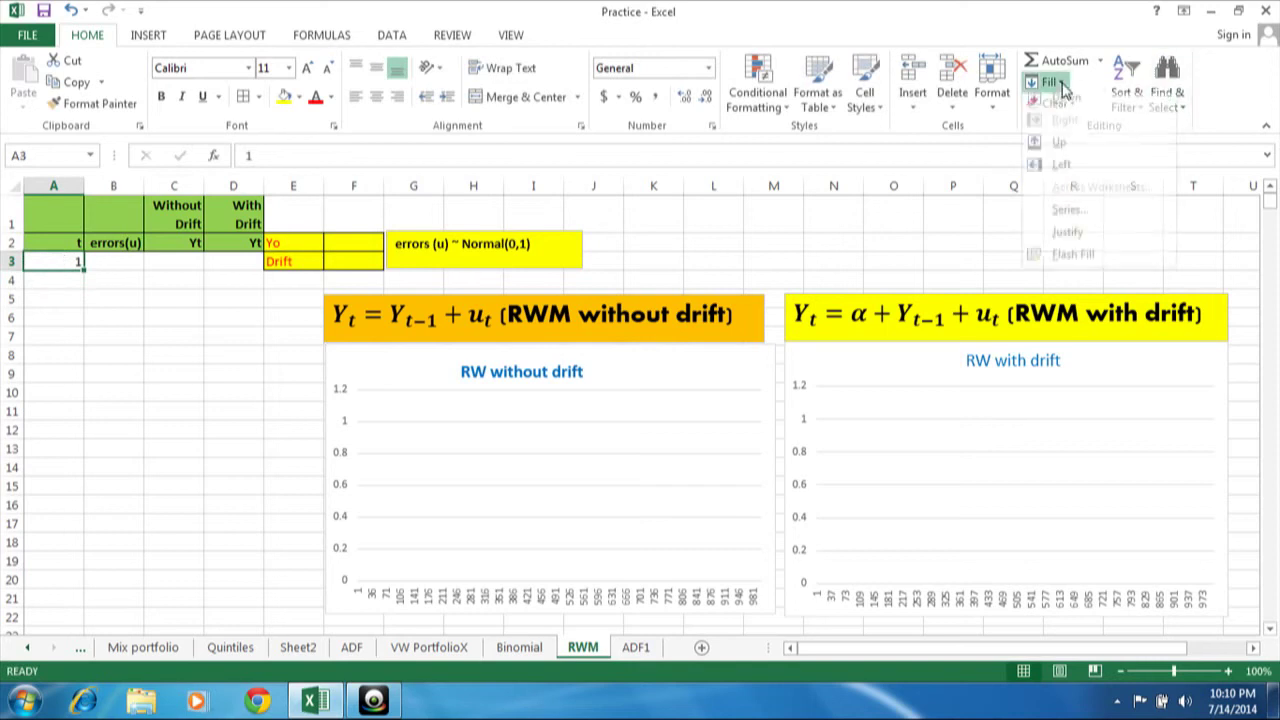
left_click(1065, 211)
left_click(540, 300)
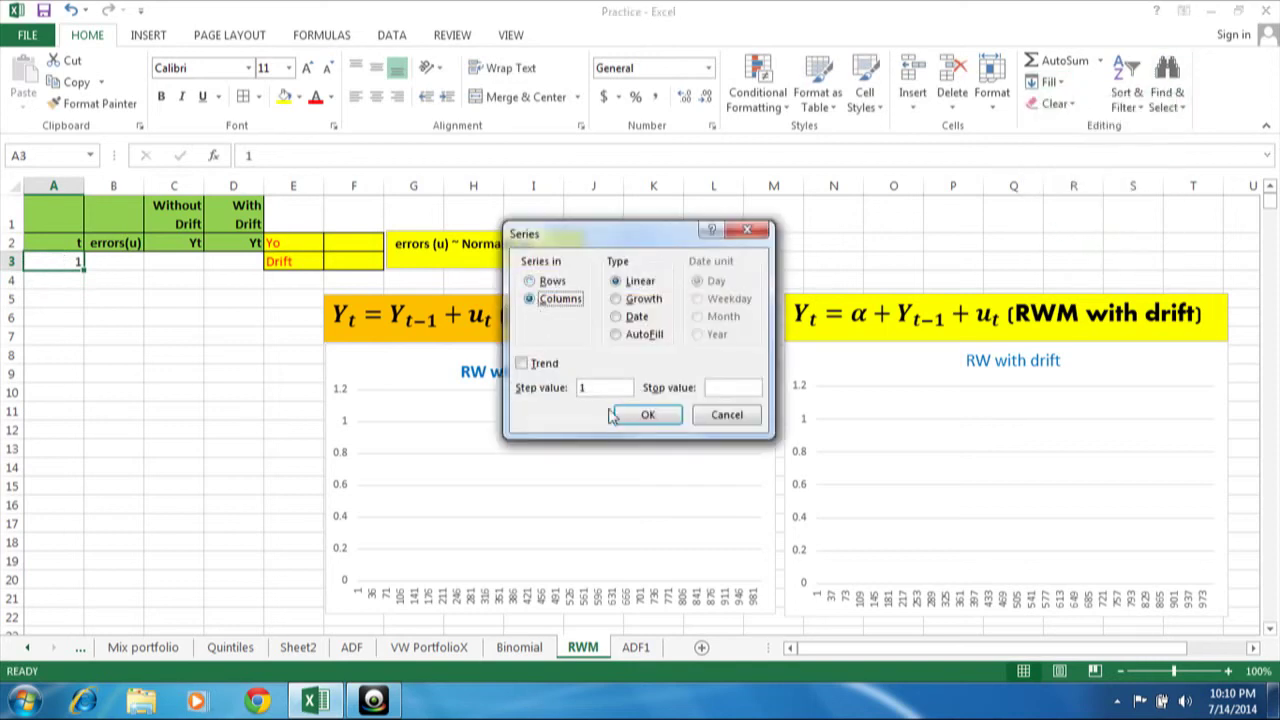
left_click(718, 388)
type("1000")
left_click(648, 415)
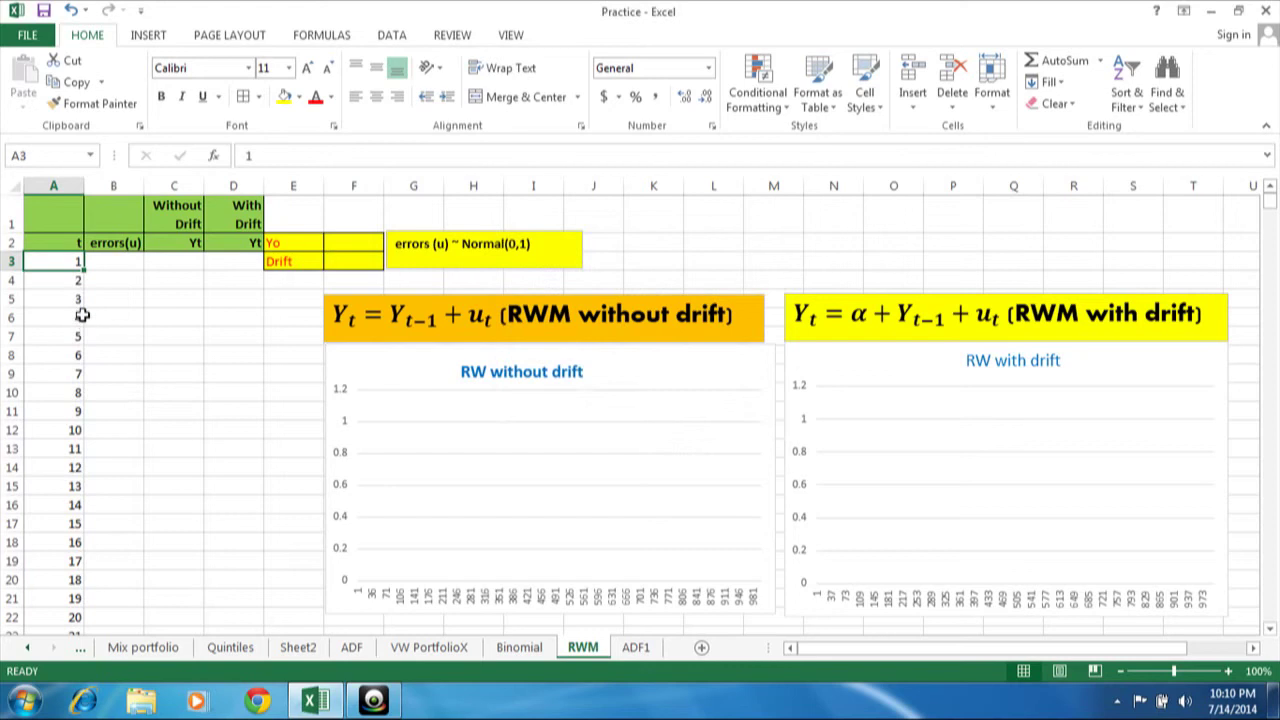
Enter =NORM.S.INV(RAND()) in B3 and fill it down the errors(u) column for all values of t.
left_click(120, 261)
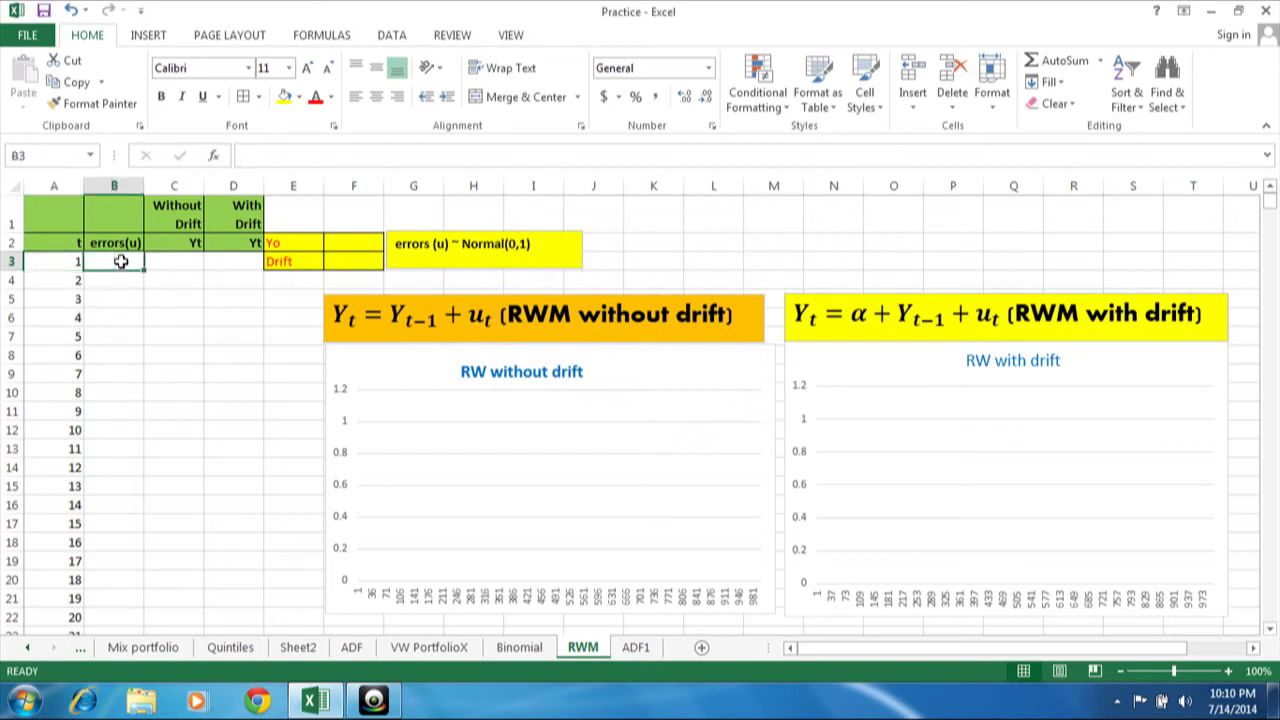
type("=")
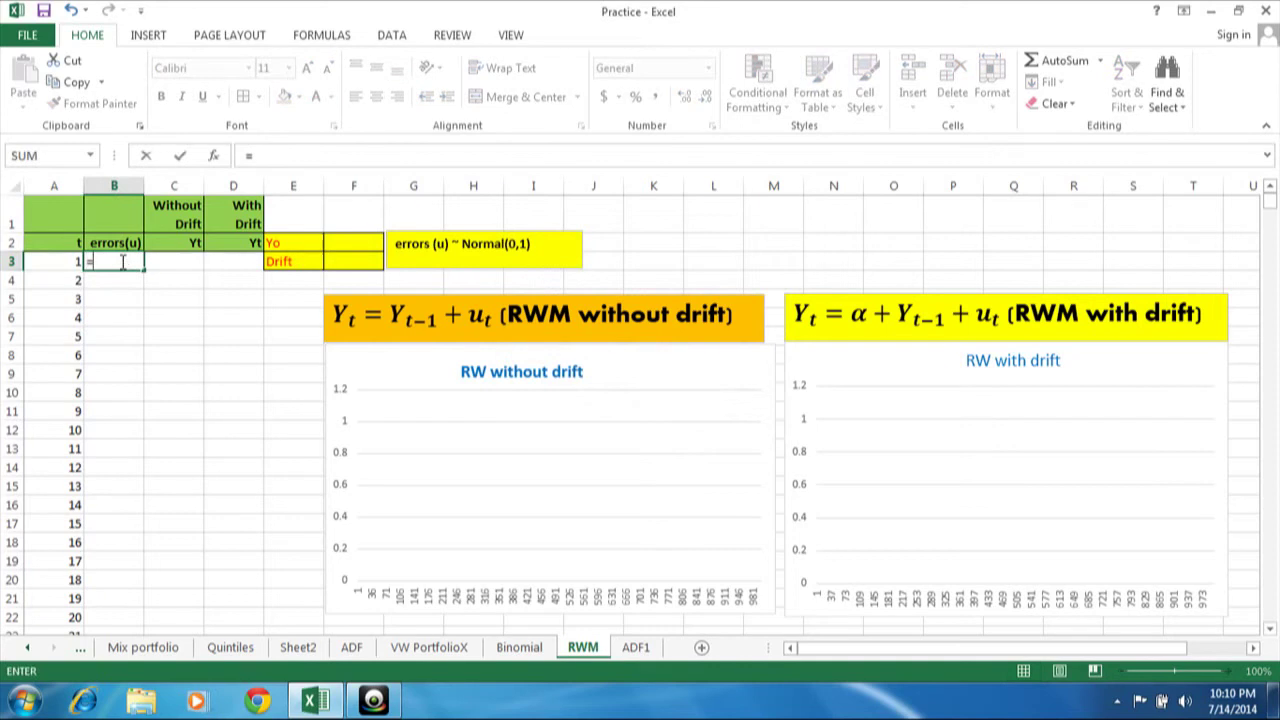
type("no")
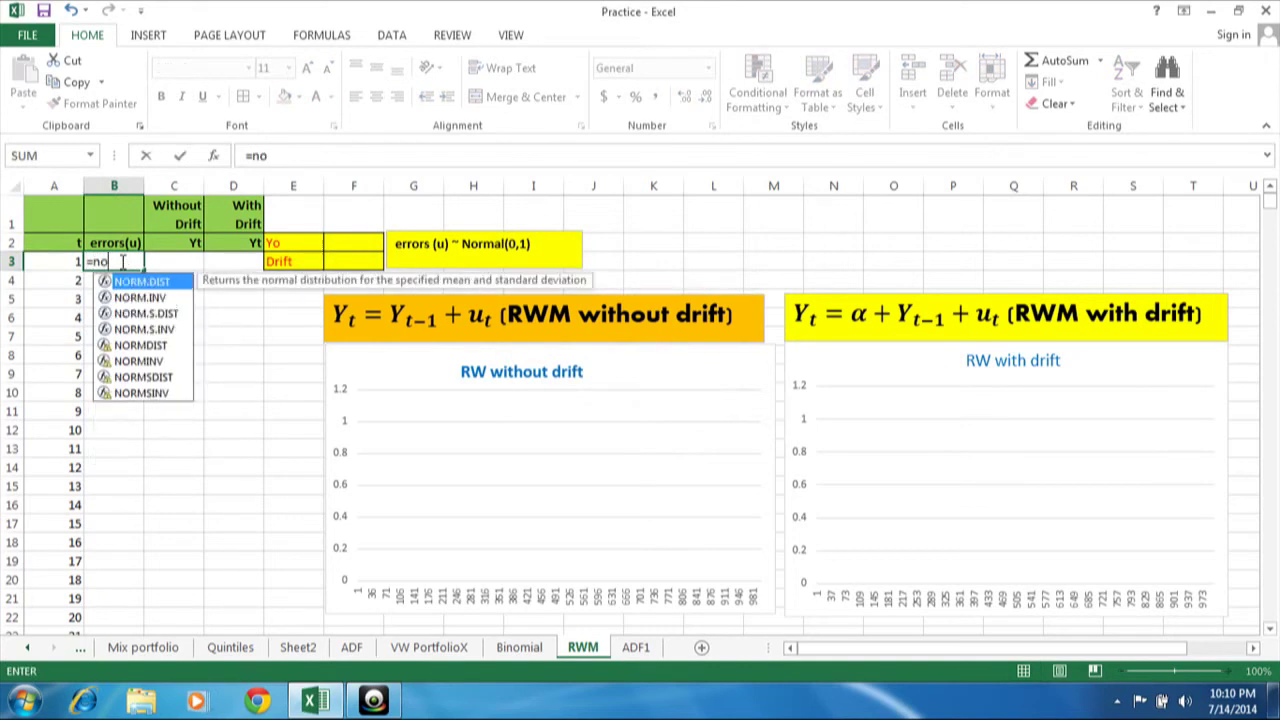
type("rm")
left_click(166, 333)
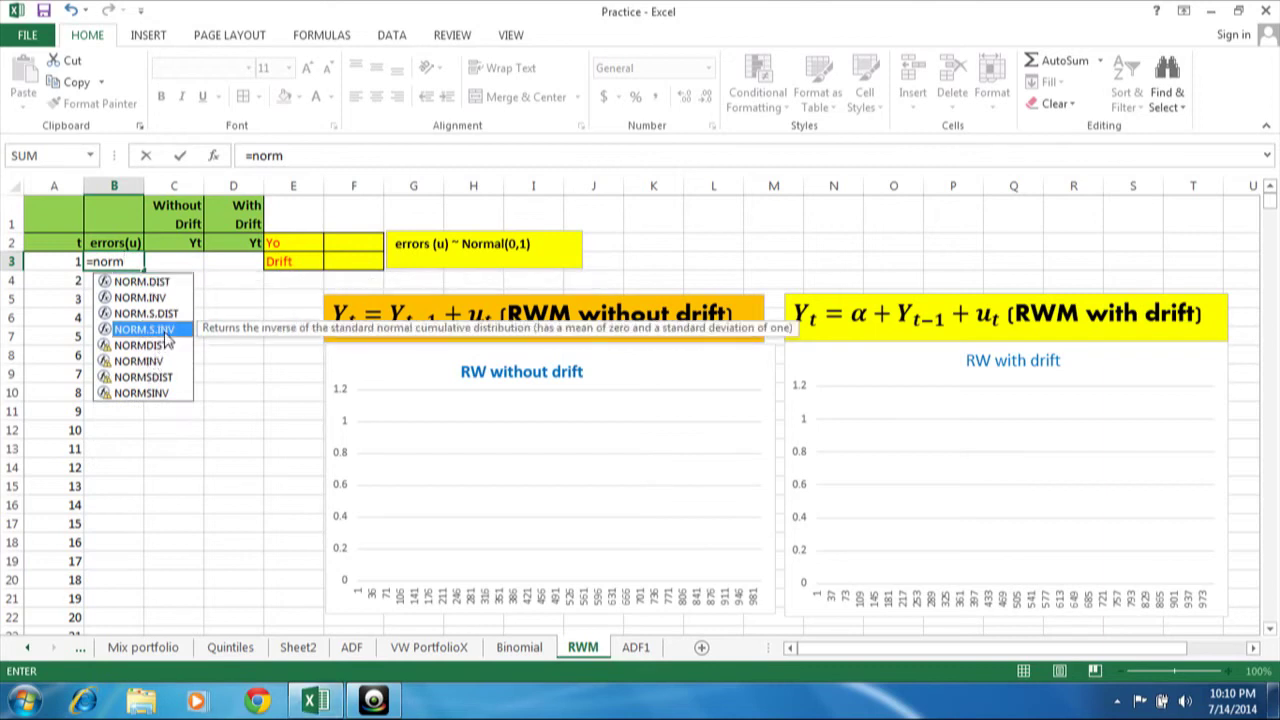
double_click(166, 335)
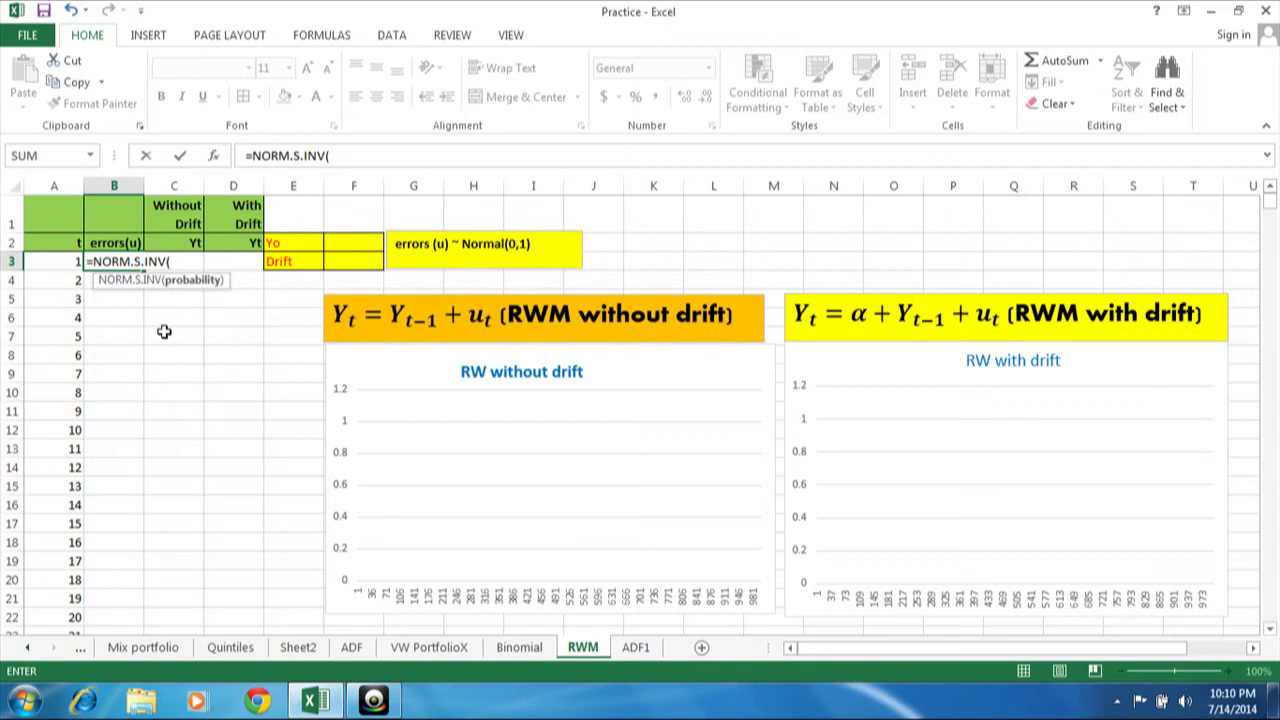
type("rand))")
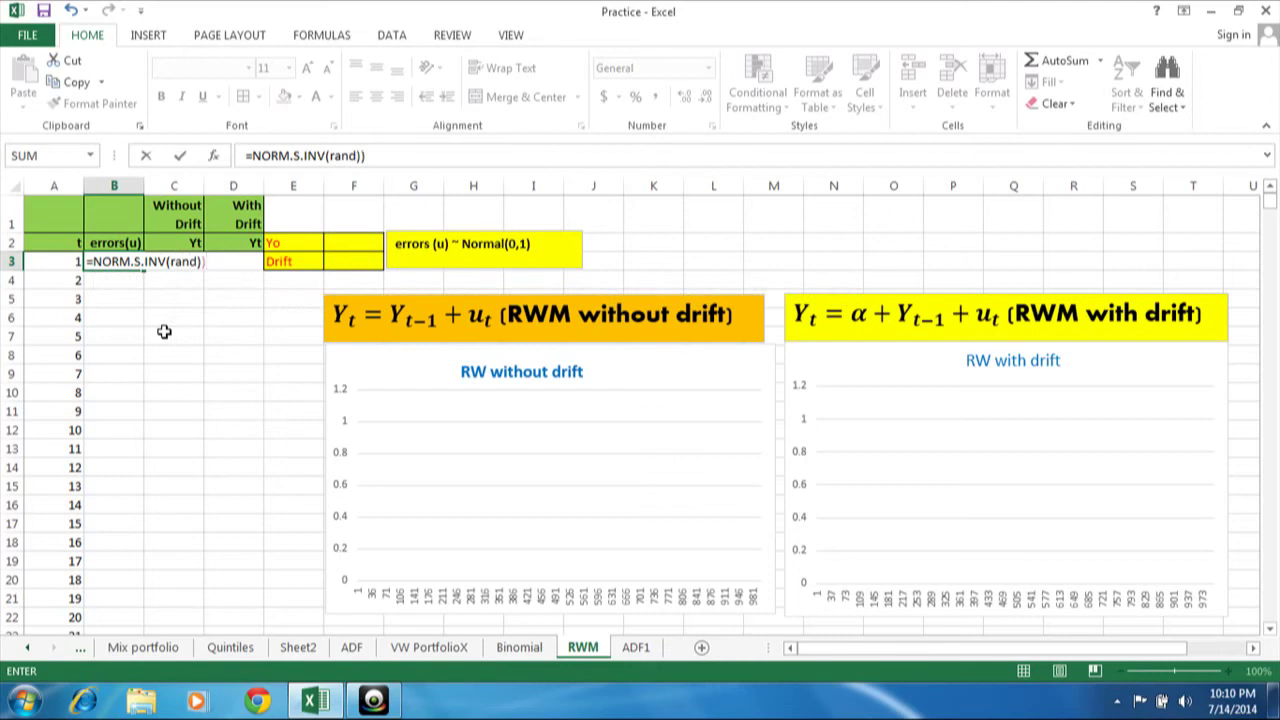
left_click(367, 156)
key("BackSpace")
key("BackSpace")
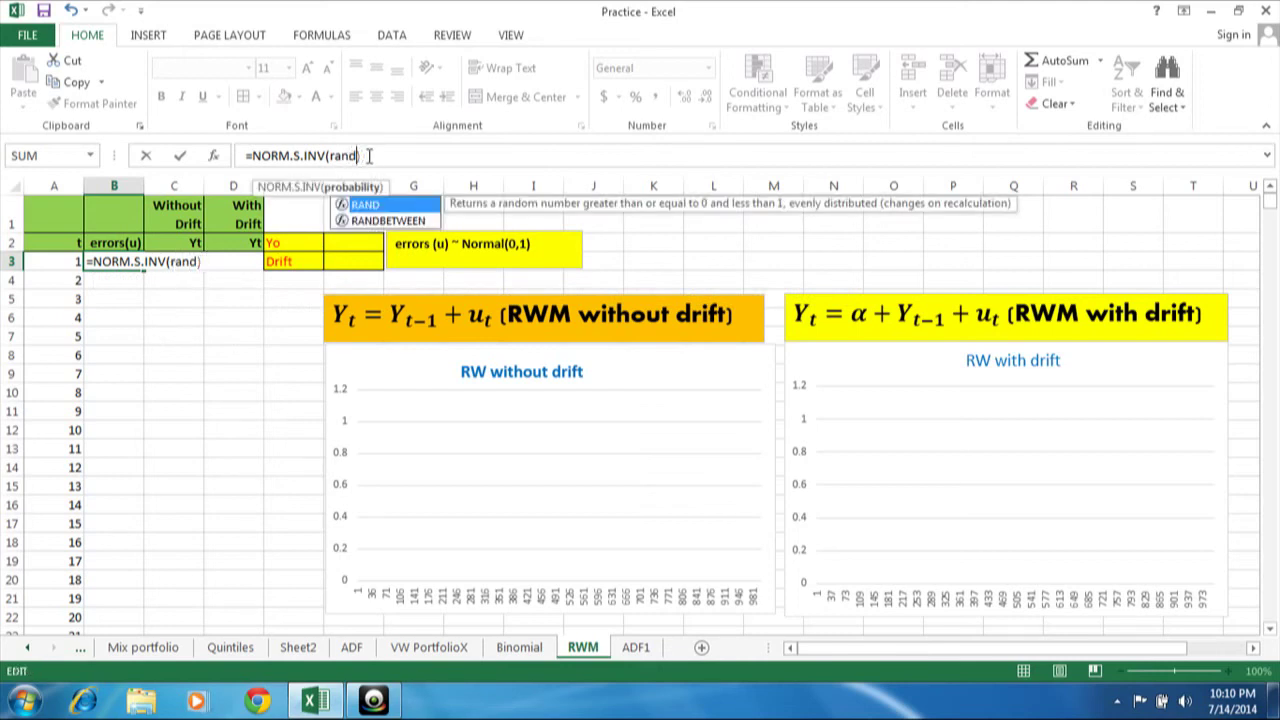
type("(")
key("BackSpace")
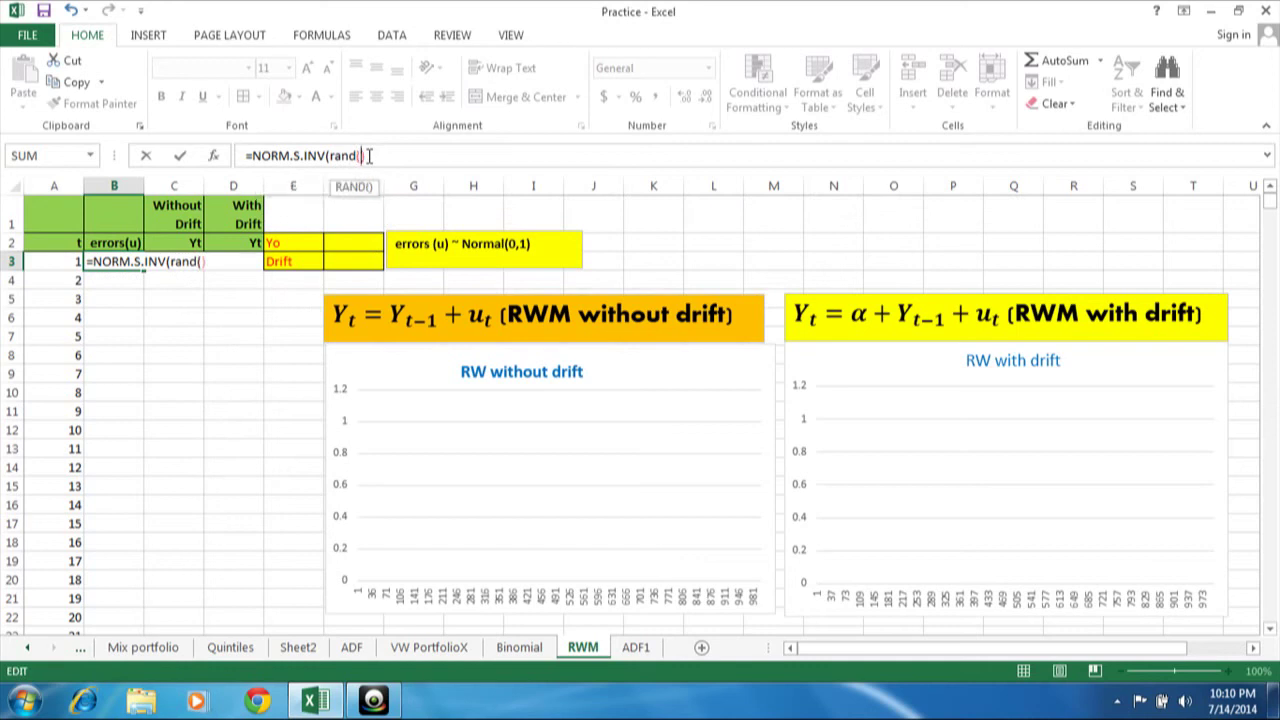
type(")")
key("Return")
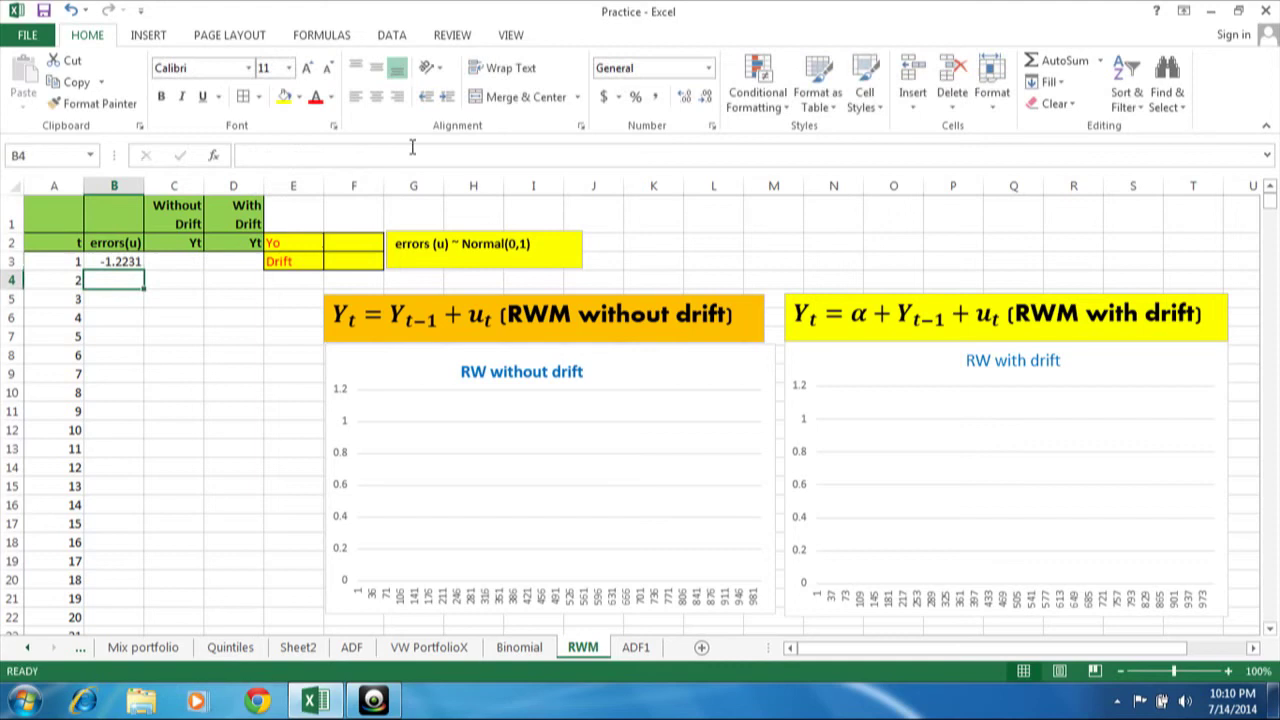
left_click(122, 261)
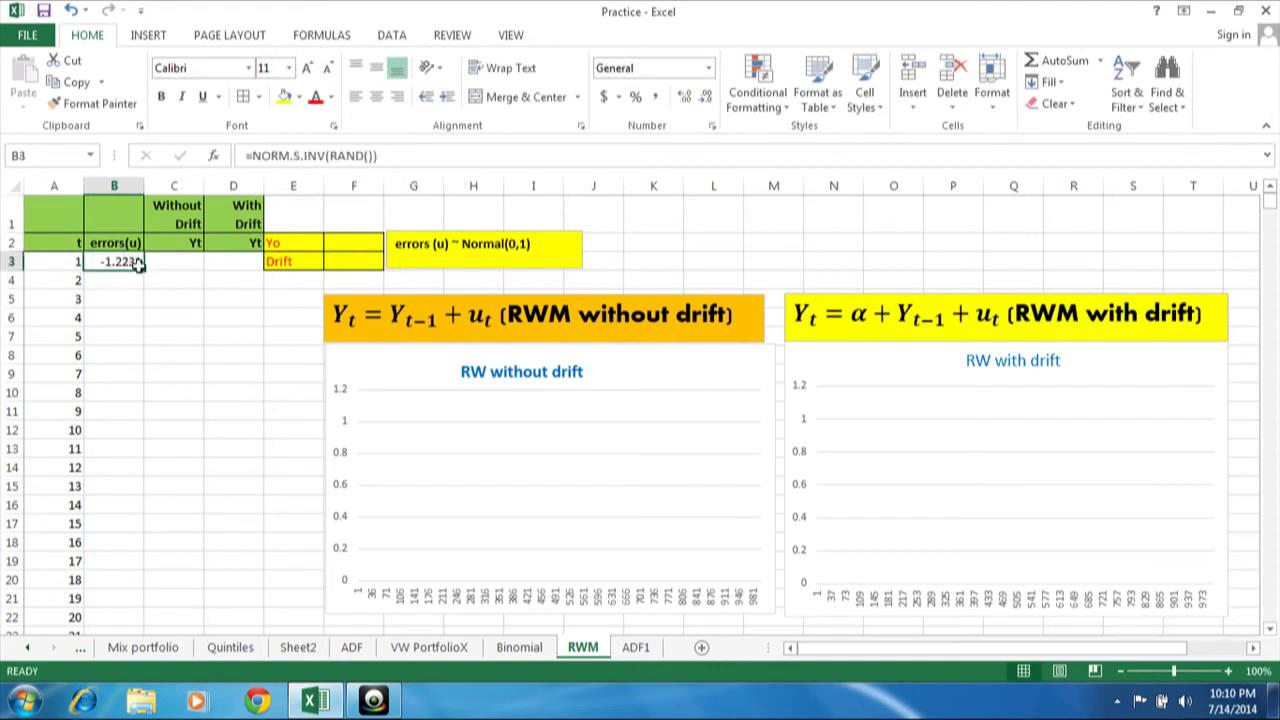
double_click(144, 268)
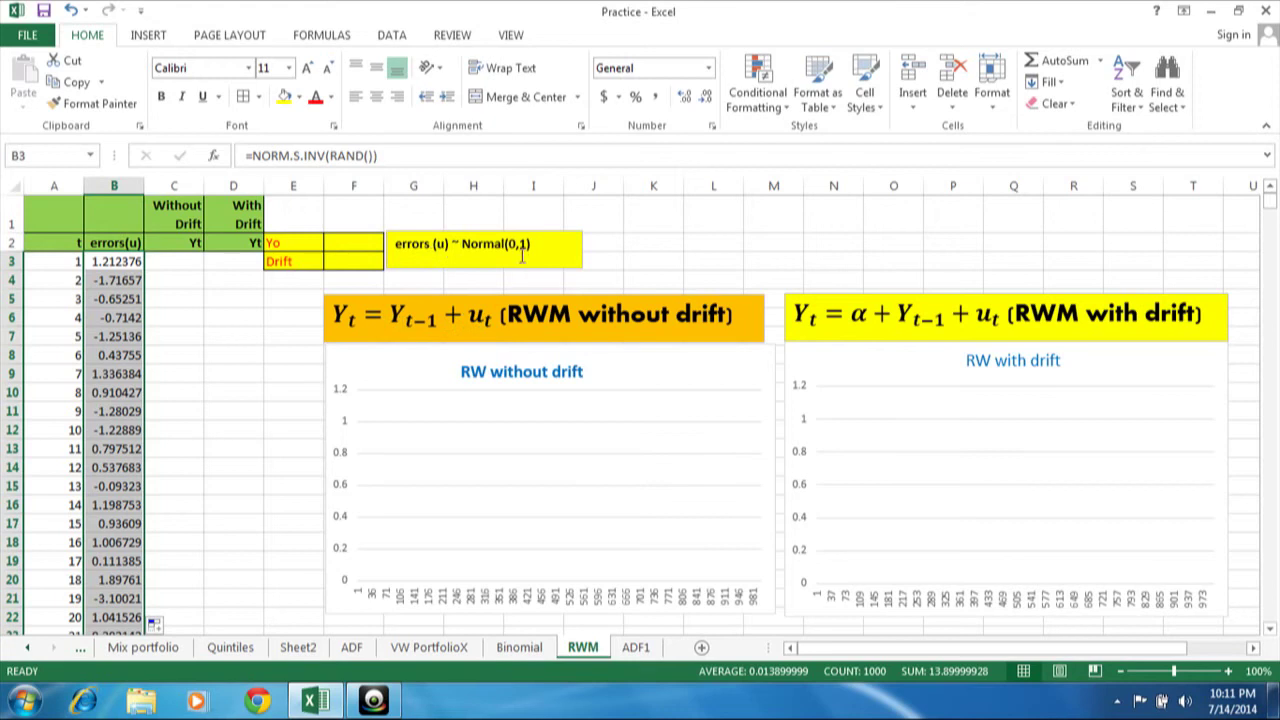
double_click(402, 244)
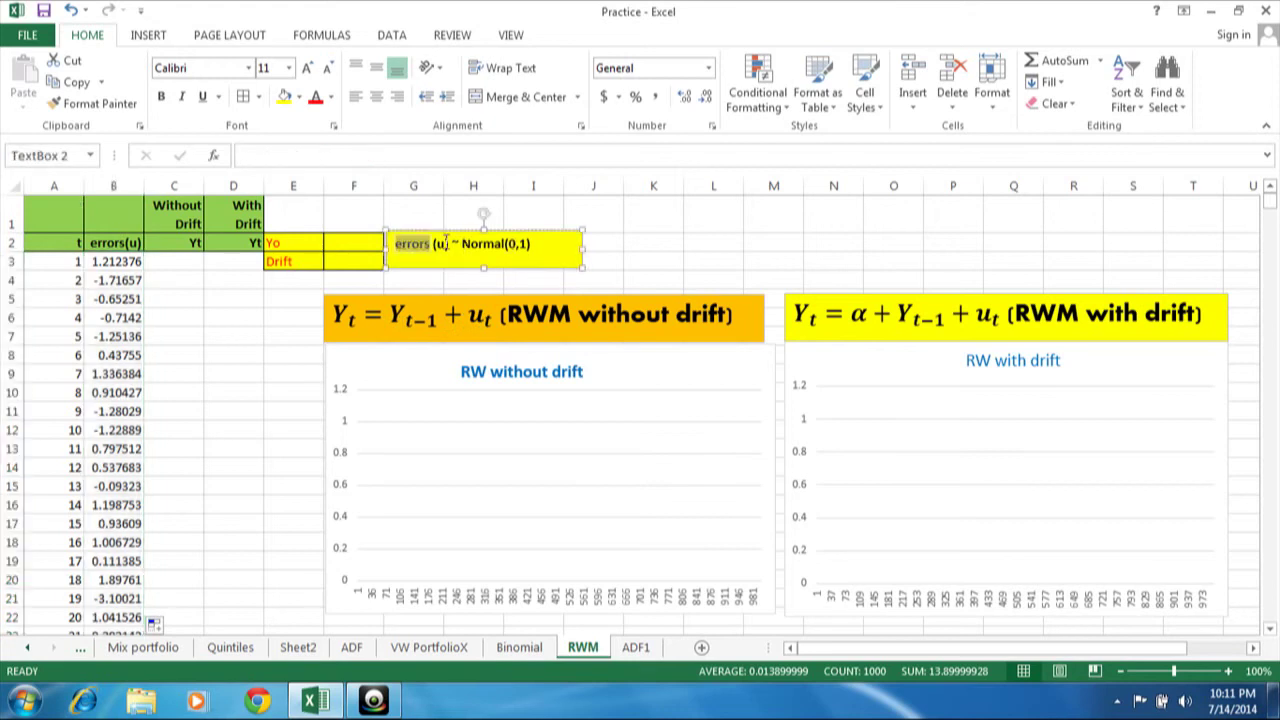
left_click_drag(446, 240, 532, 246)
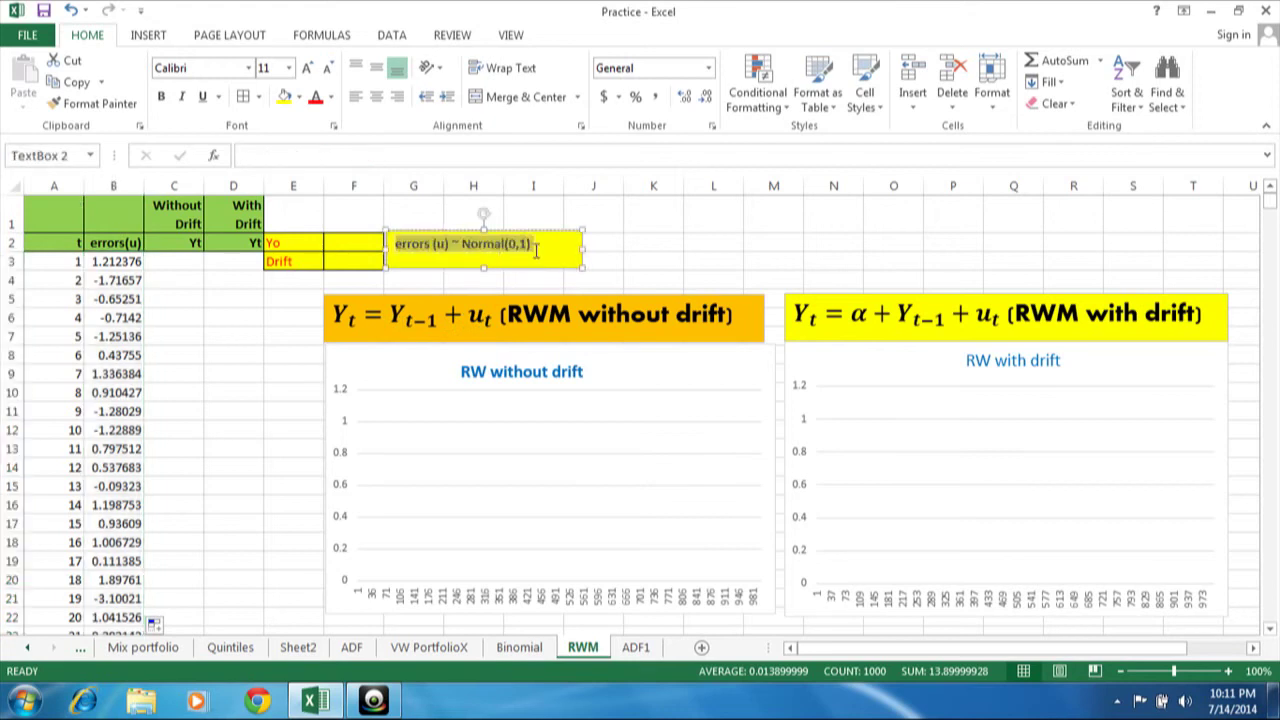
Set the initial value Yo in F2 to 0.
left_click(294, 242)
left_click(337, 242)
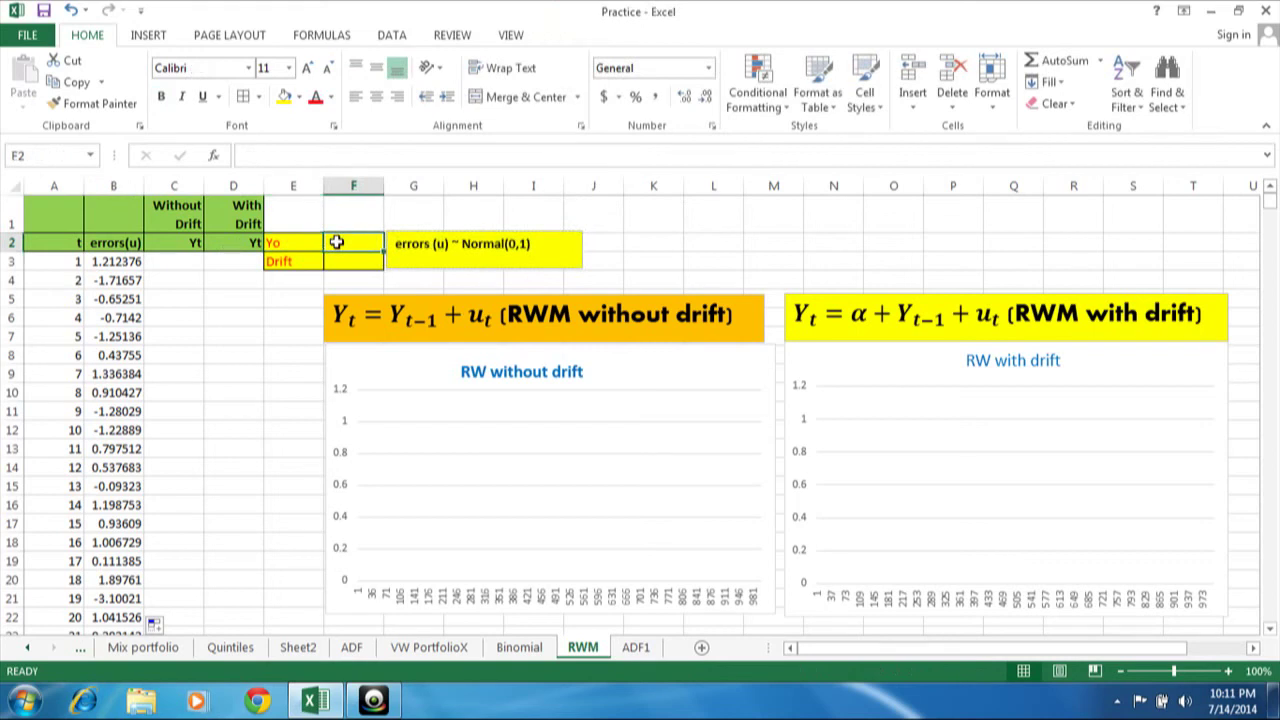
type("0")
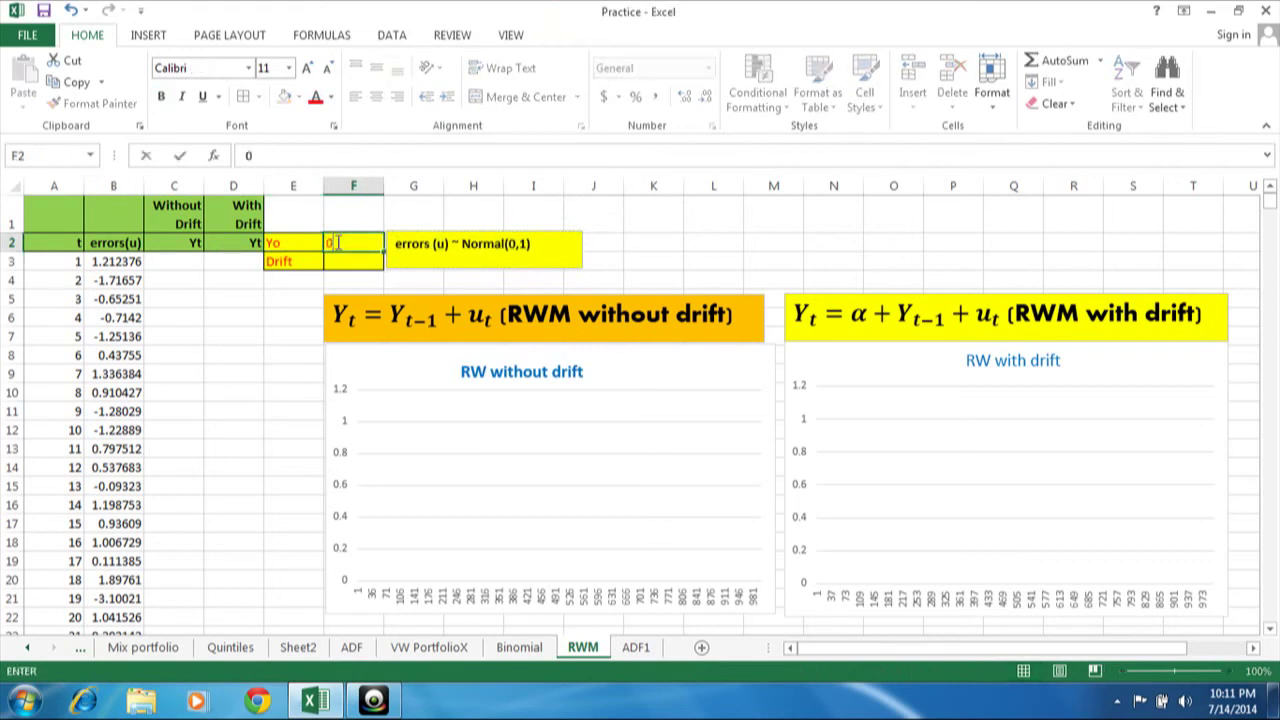
Calculate the first Without Drift Yt value in C3 with =F2+B3.
left_click(175, 260)
type("=")
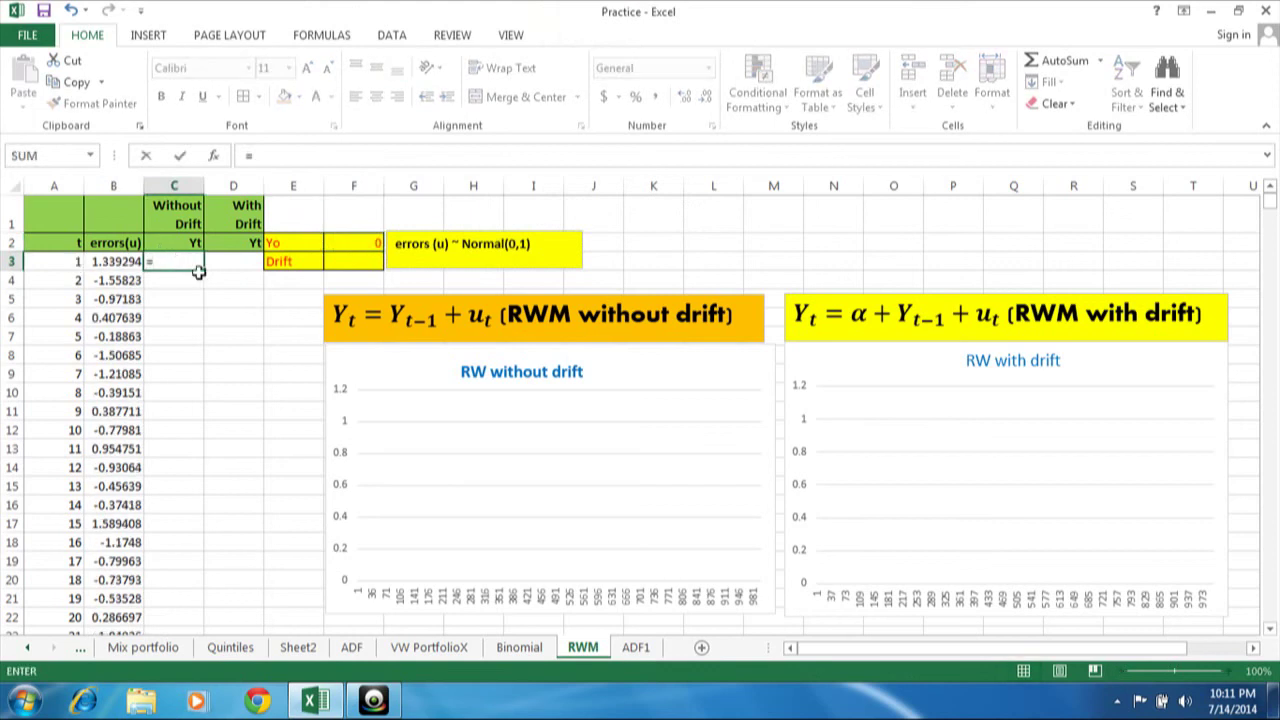
left_click(355, 243)
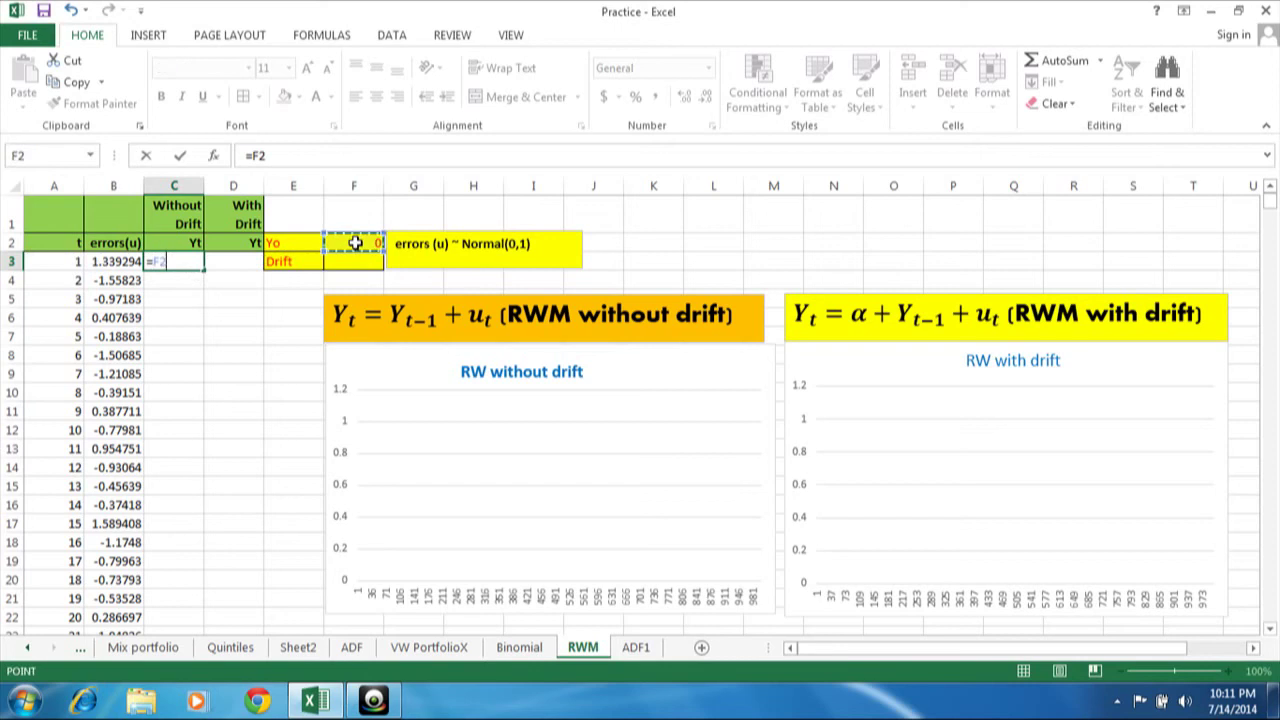
type("+")
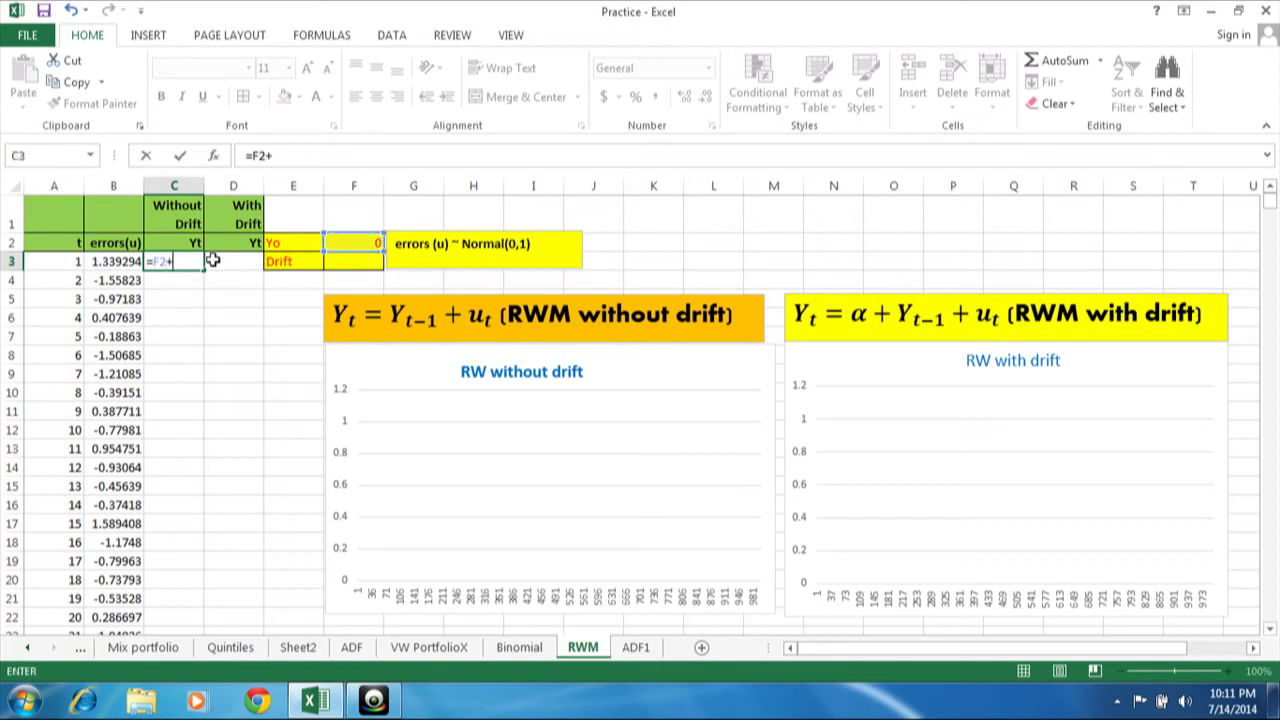
left_click(107, 263)
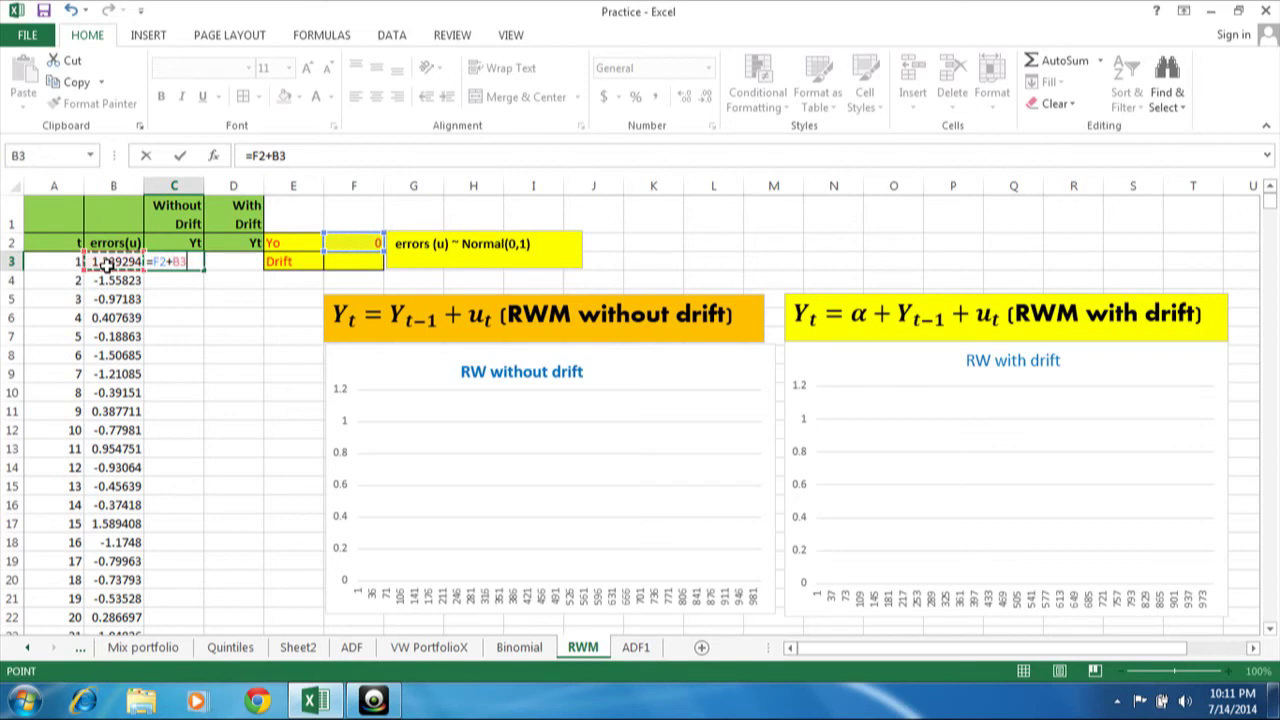
key("Return")
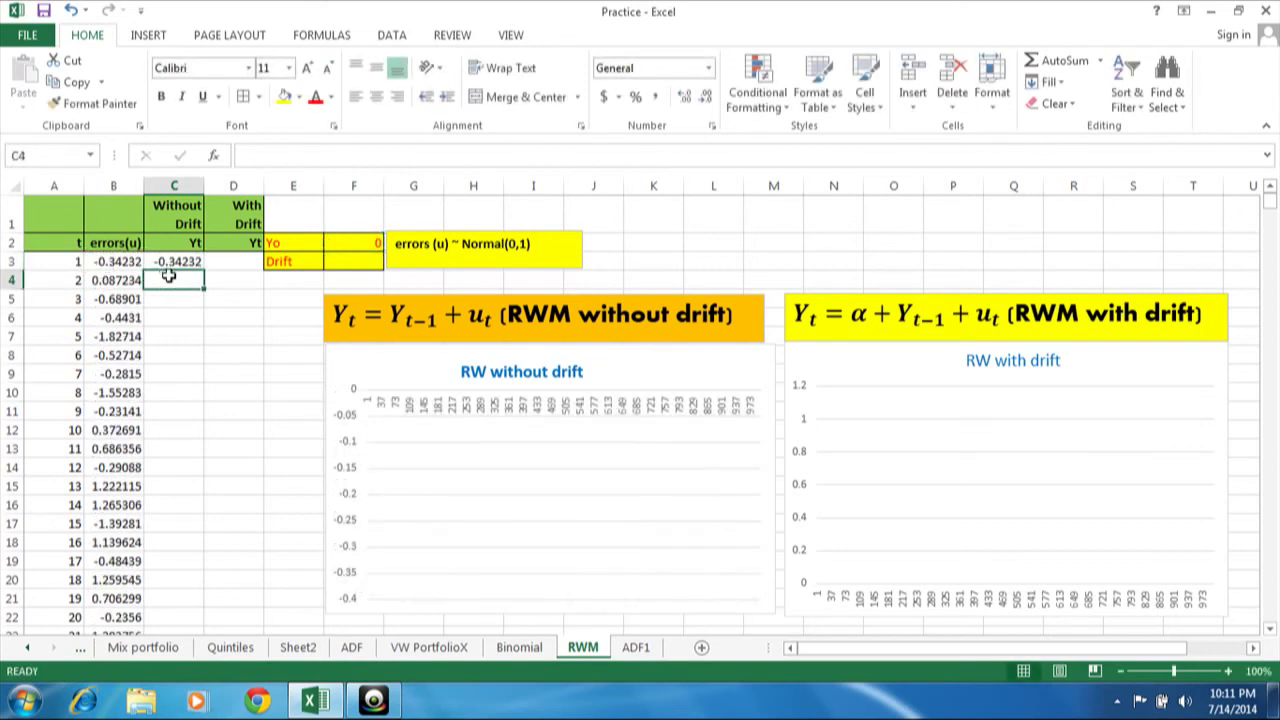
Enter =C3+B4 in C4 and fill it down the rest of the Without Drift Yt column.
type("=")
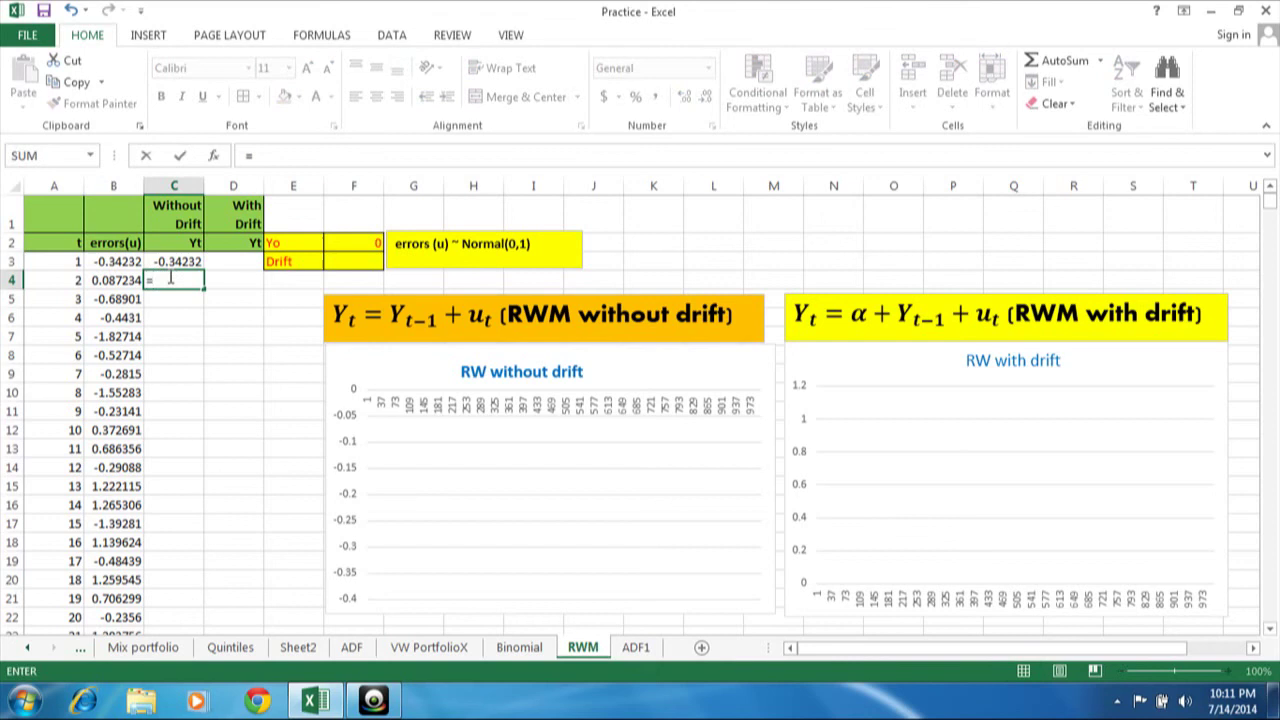
left_click(178, 261)
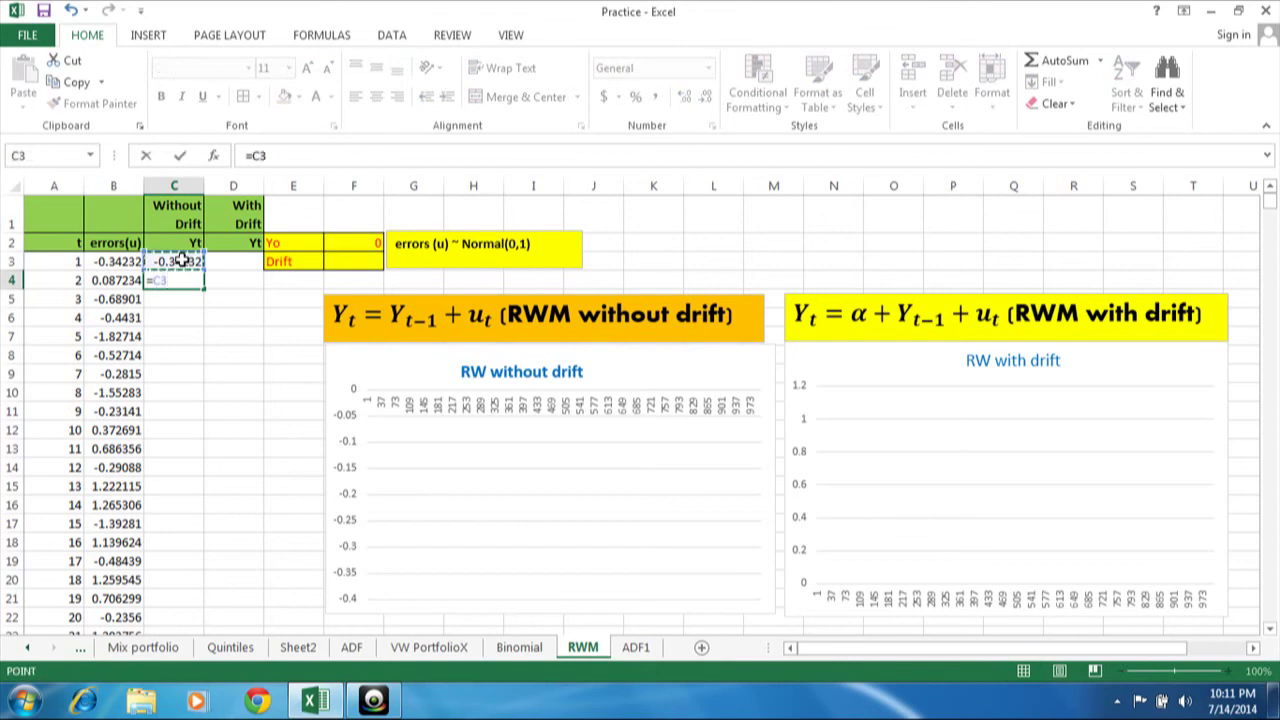
type("+")
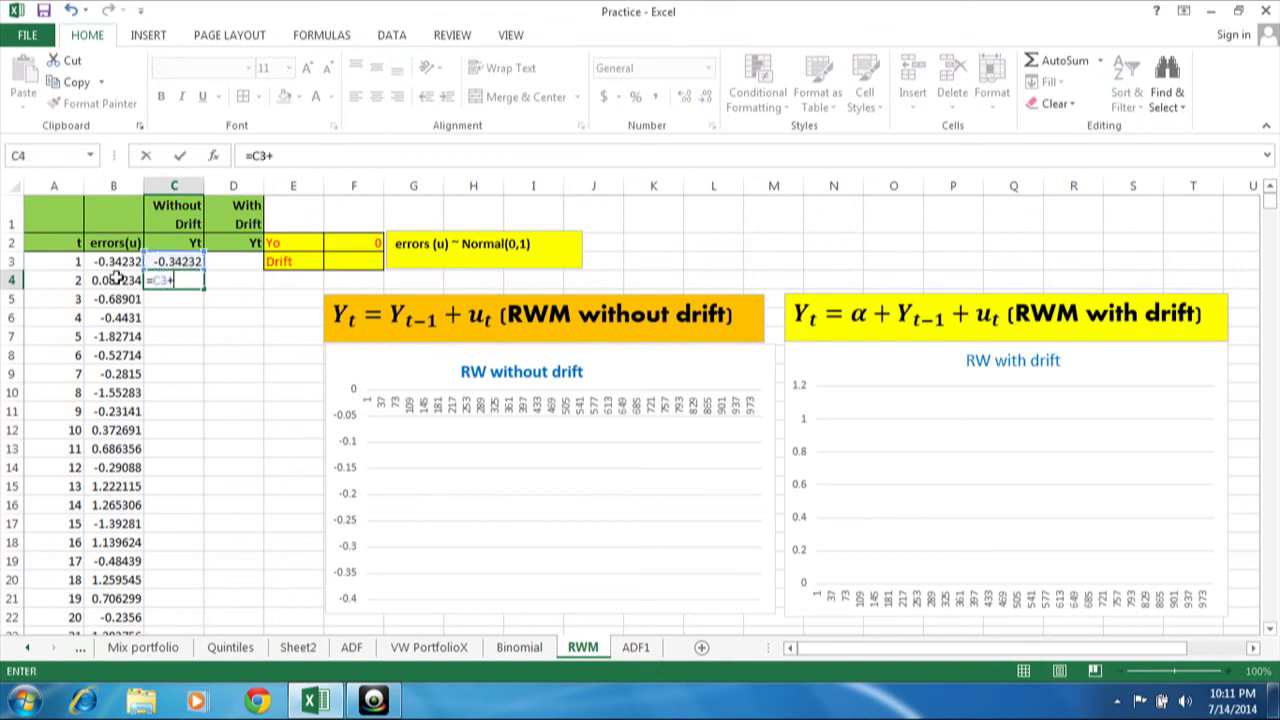
left_click(117, 280)
key("Return")
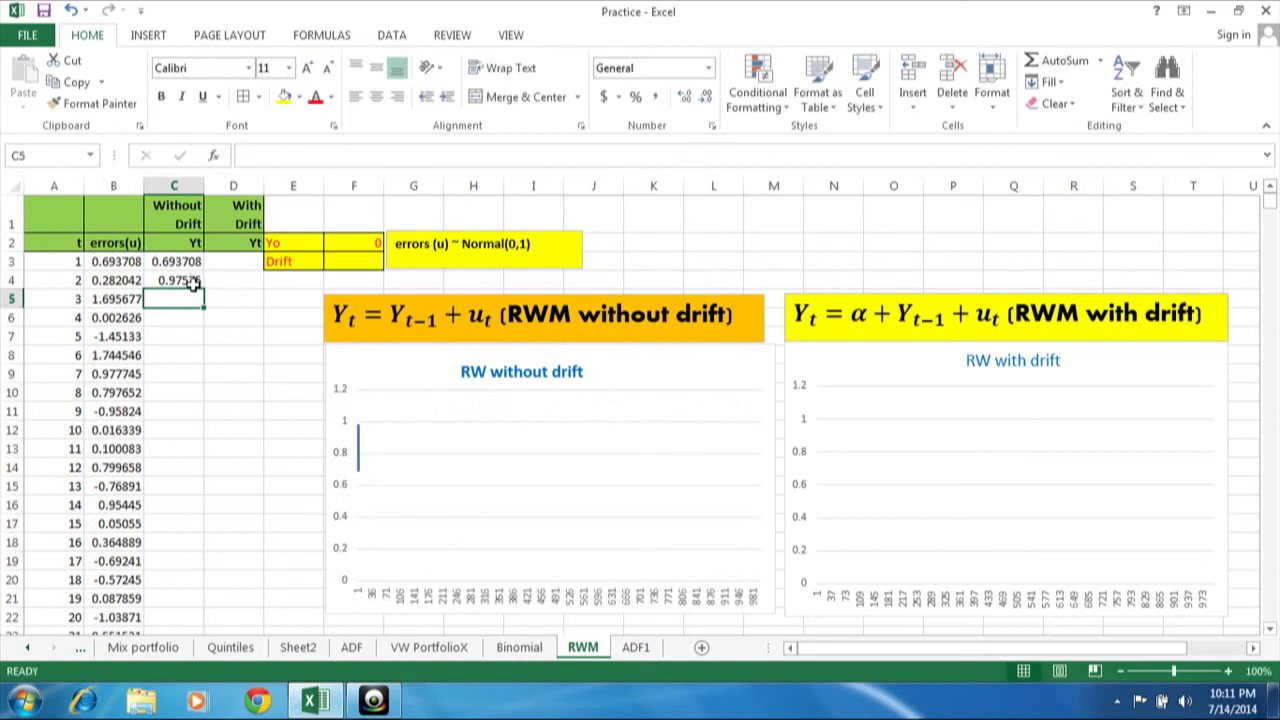
left_click(190, 280)
double_click(203, 289)
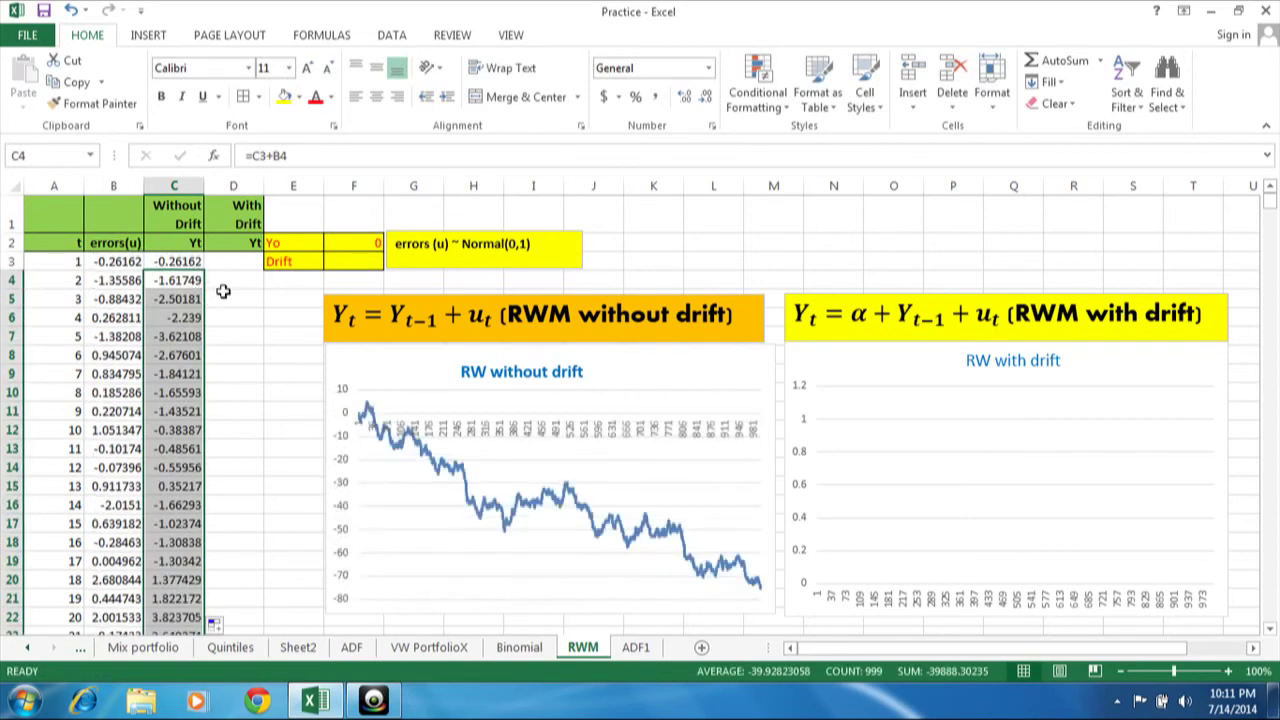
left_click(224, 315)
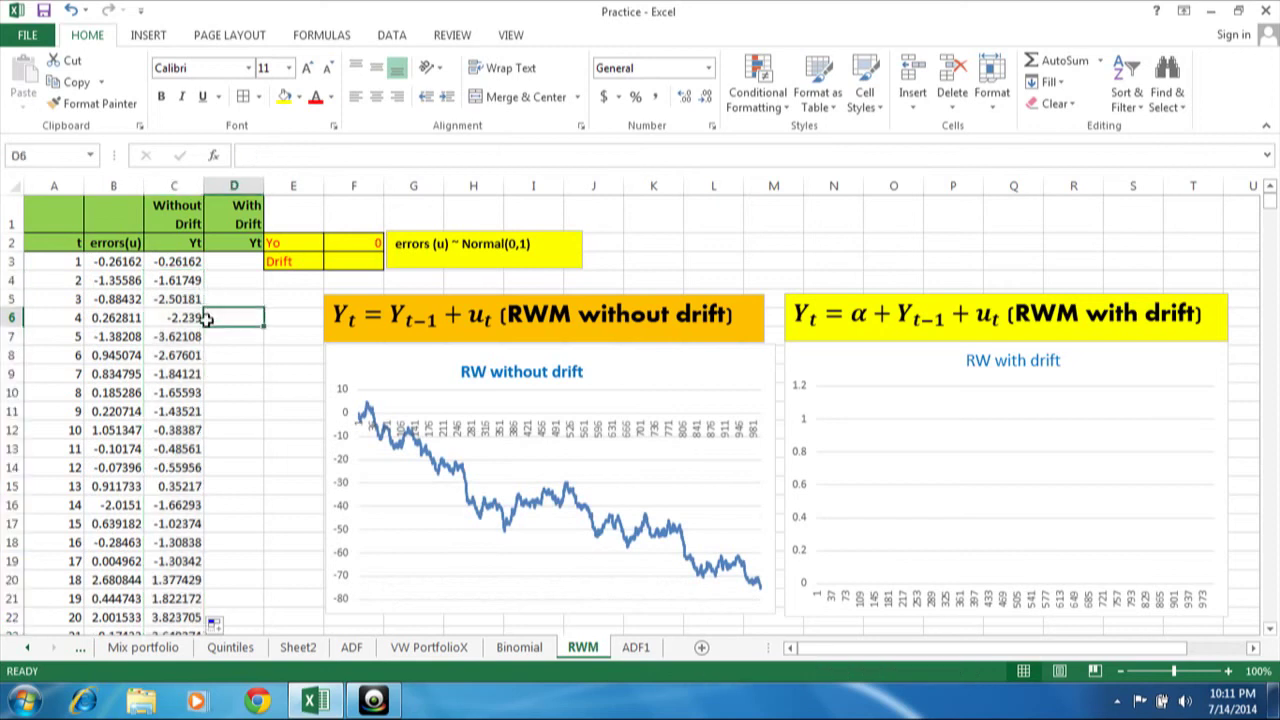
Recalculate the sheet several times to examine how the random walk without drift chart changes with new random errors.
left_click(192, 298)
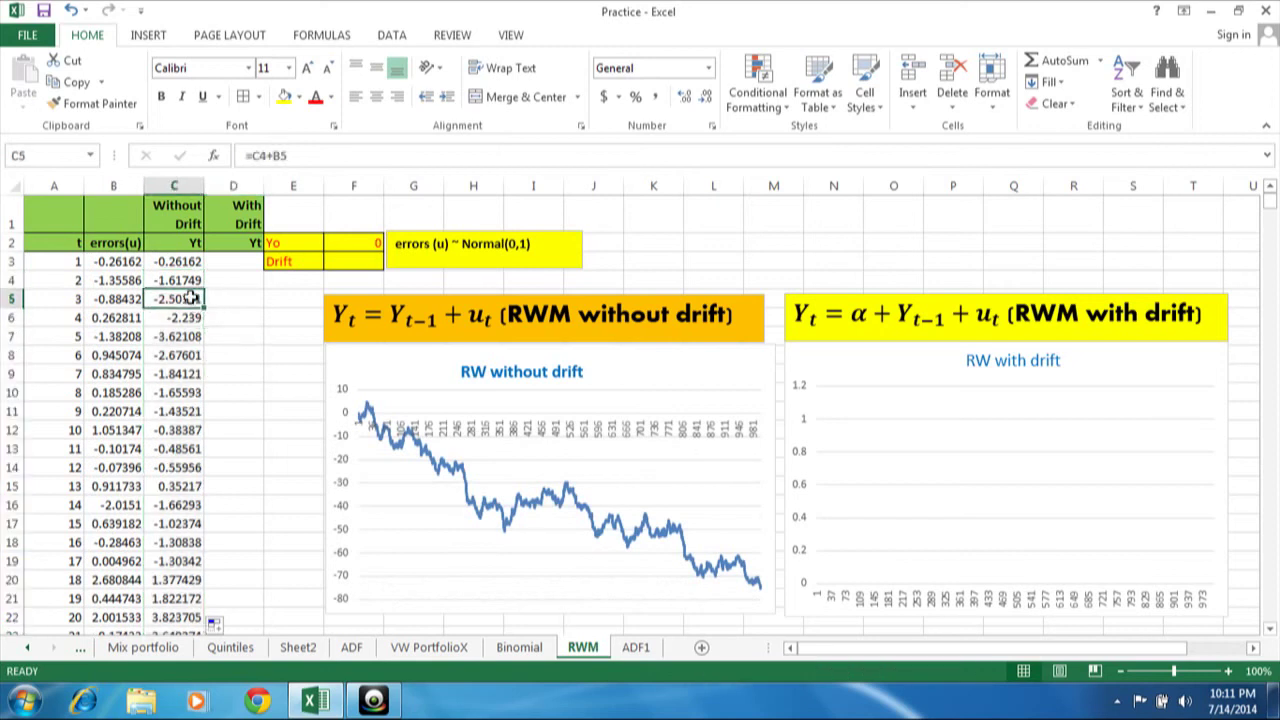
key("F9")
key("F9")
key("F9")
key("F9")
key("F9")
key("F9")
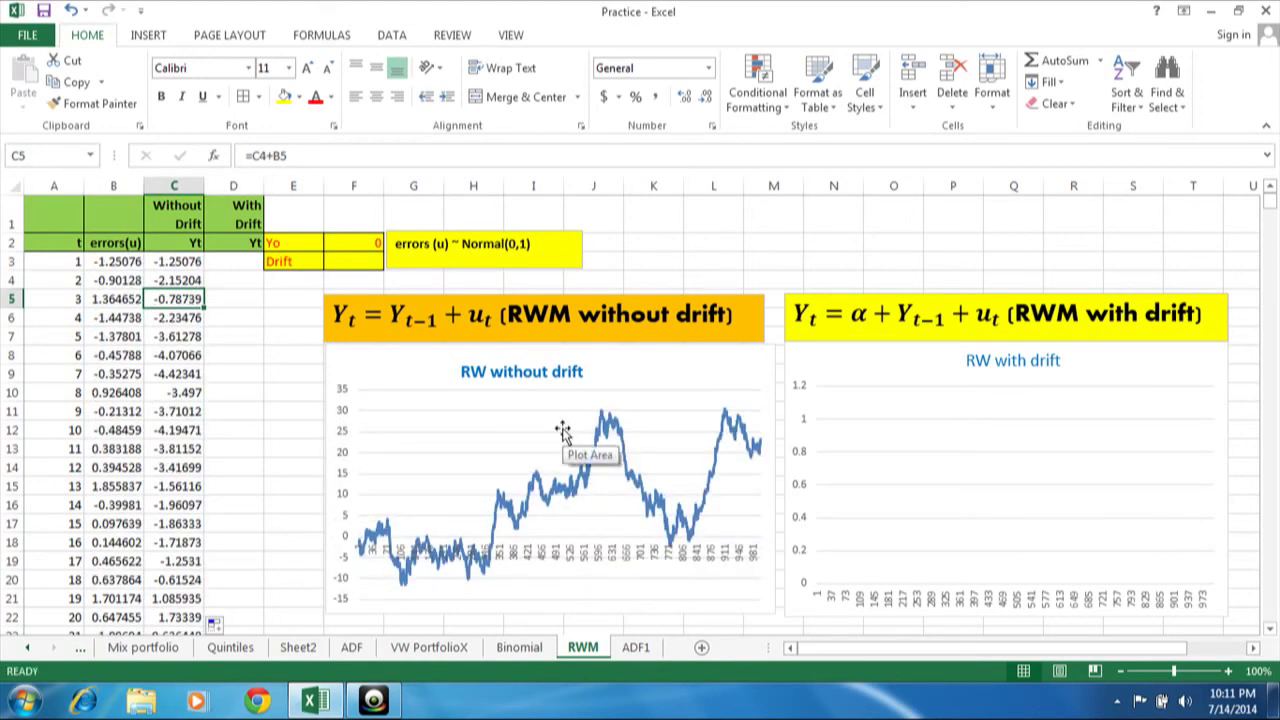
Set the Drift value in F3 to 3 and calculate the first With Drift Yt value in D3 with =F3+F2+B3.
left_click(346, 262)
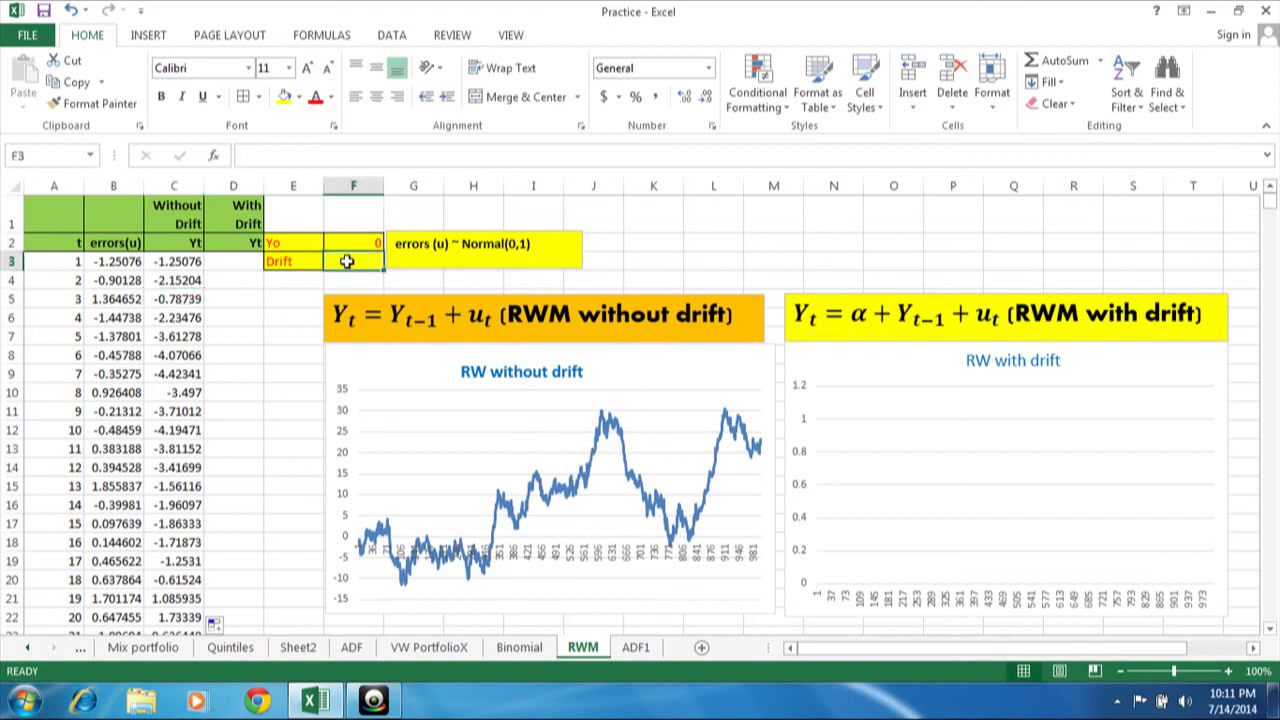
type("3")
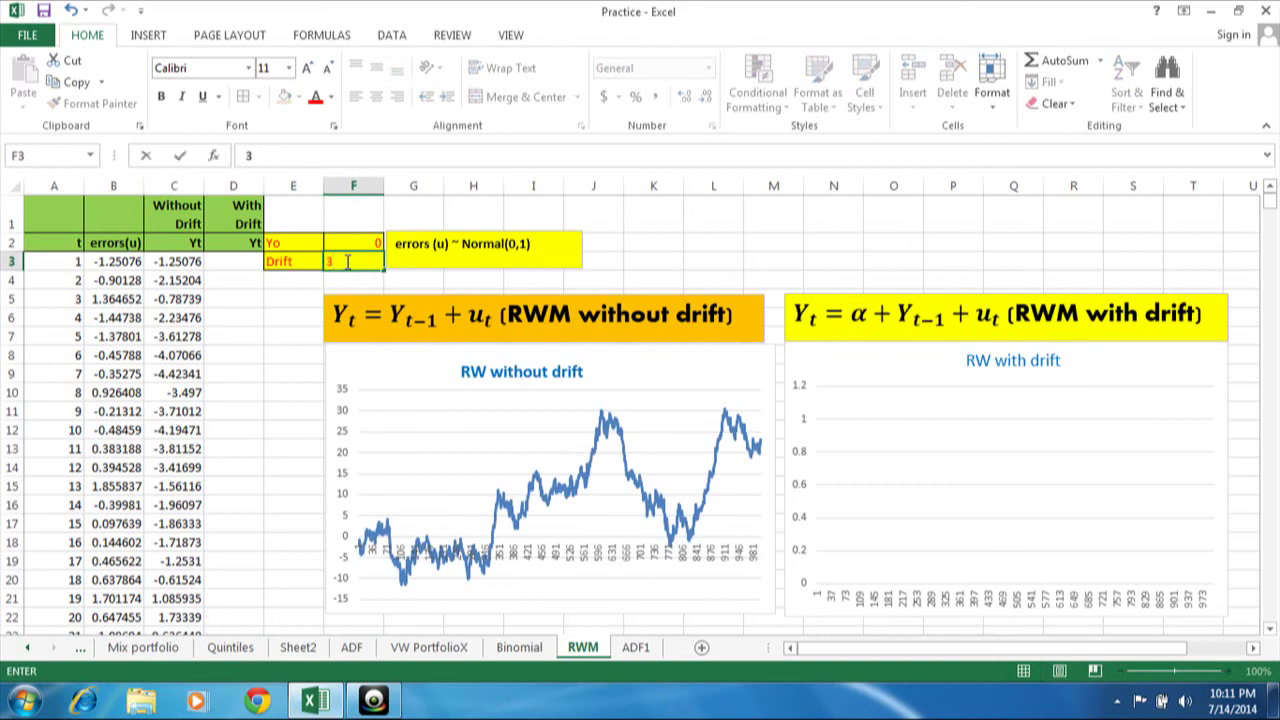
left_click(242, 263)
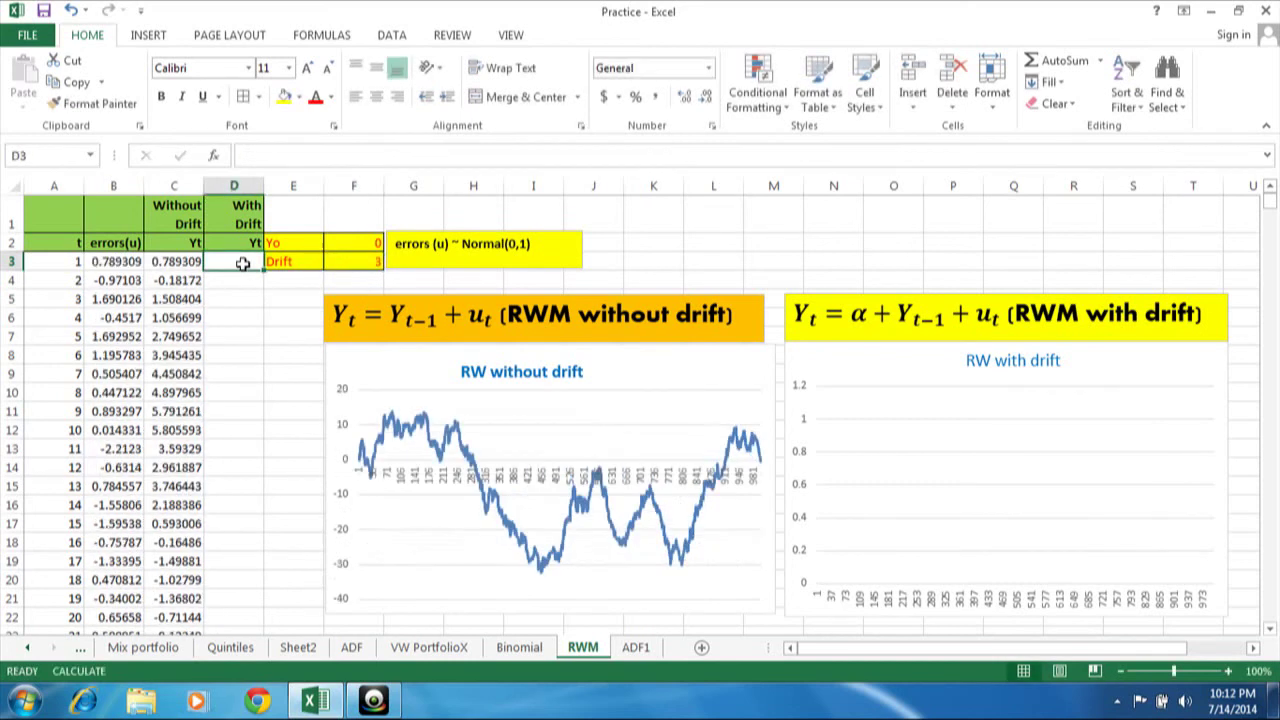
type("=")
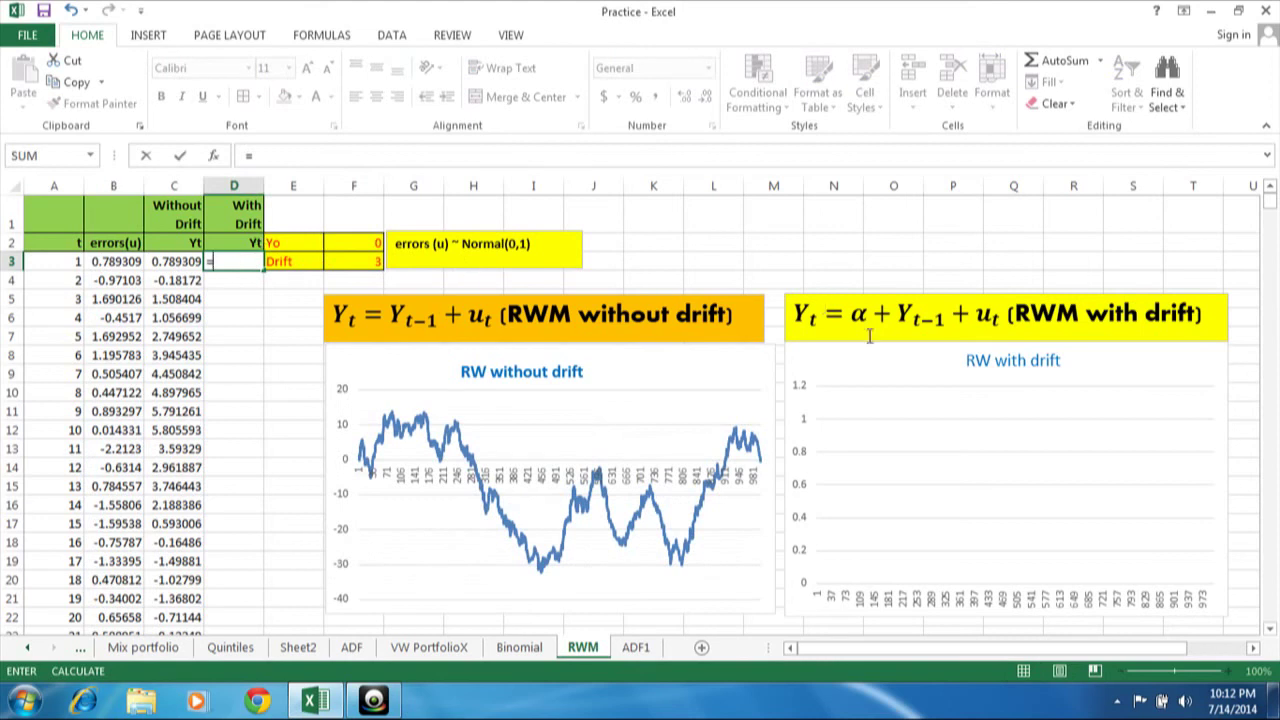
left_click(345, 262)
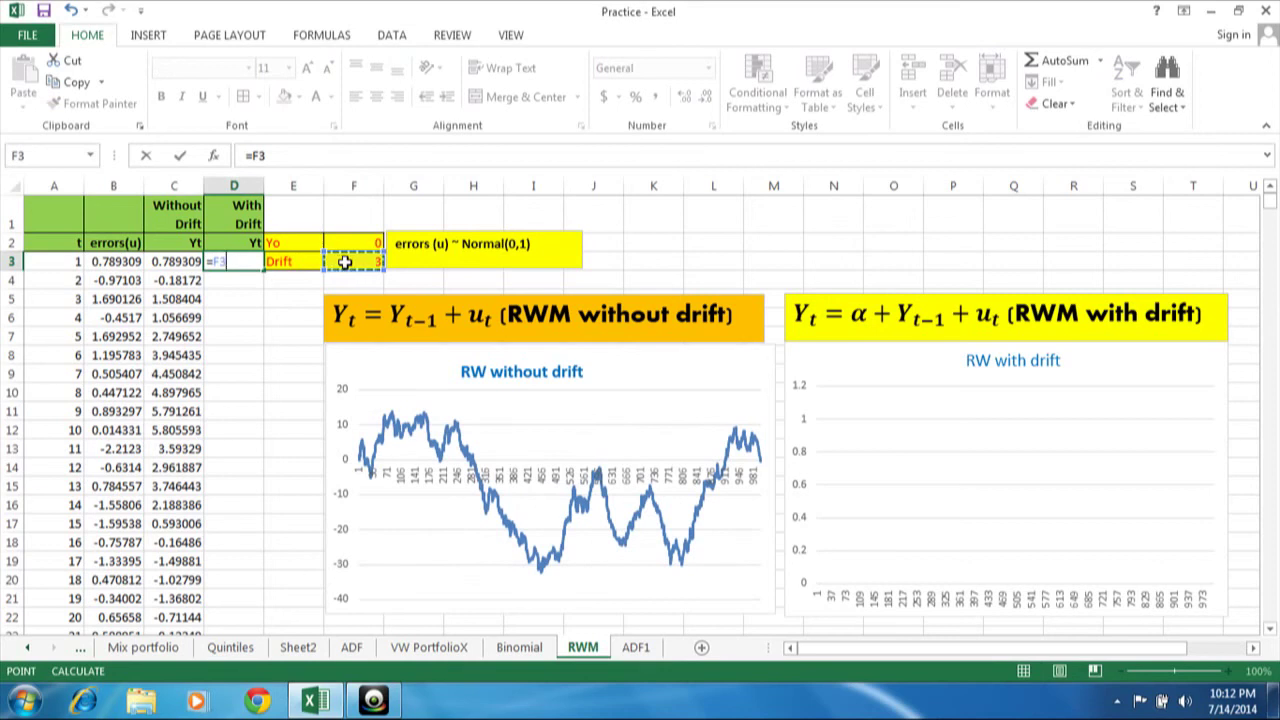
type("+")
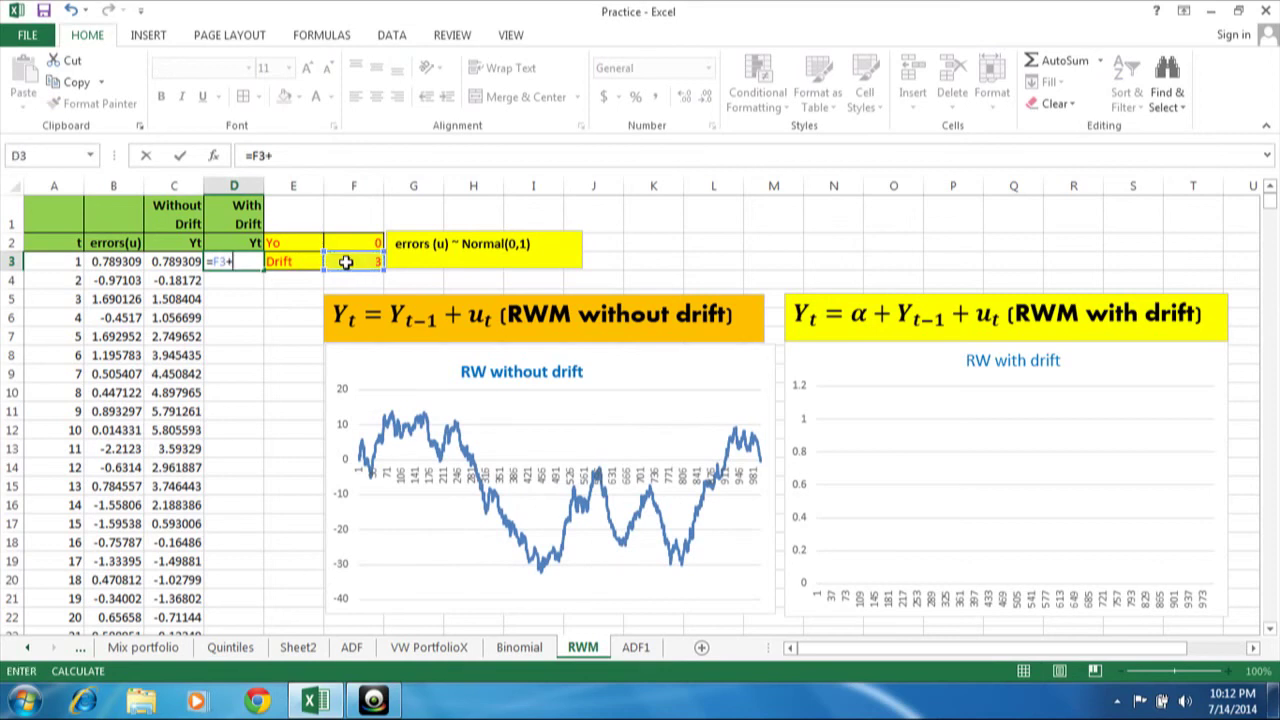
left_click(348, 244)
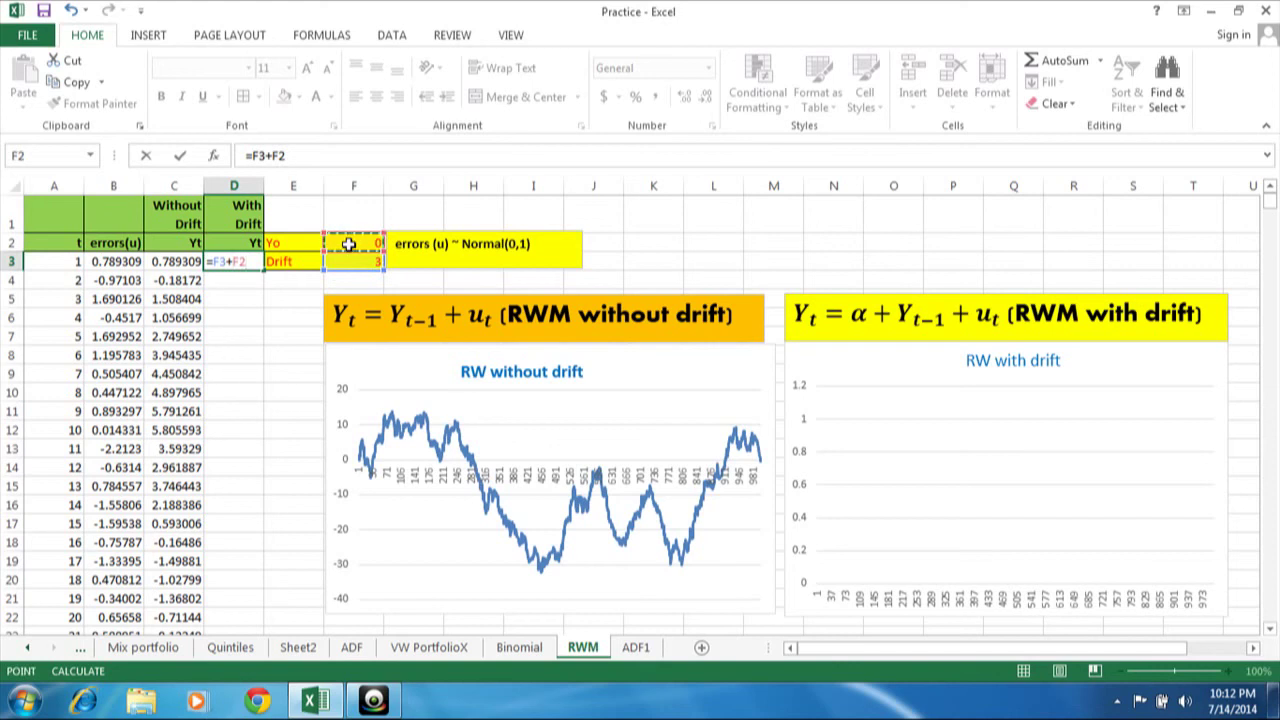
type("+")
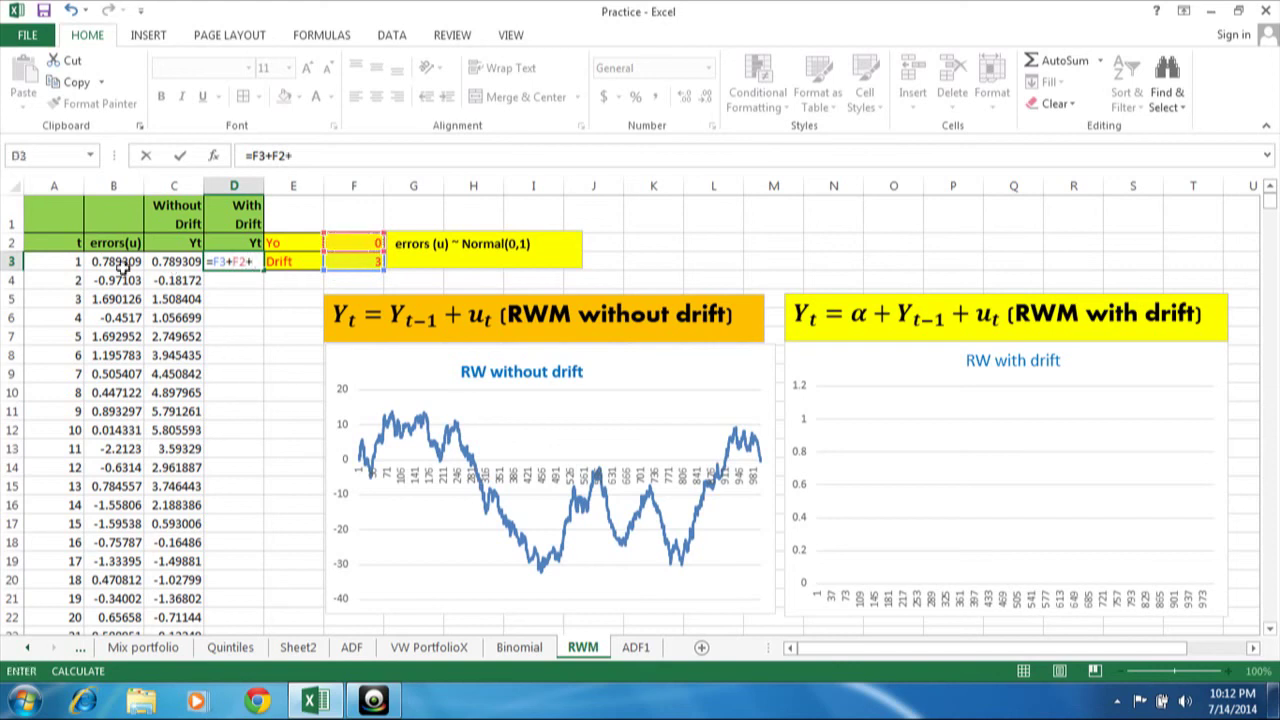
left_click(124, 260)
key("Return")
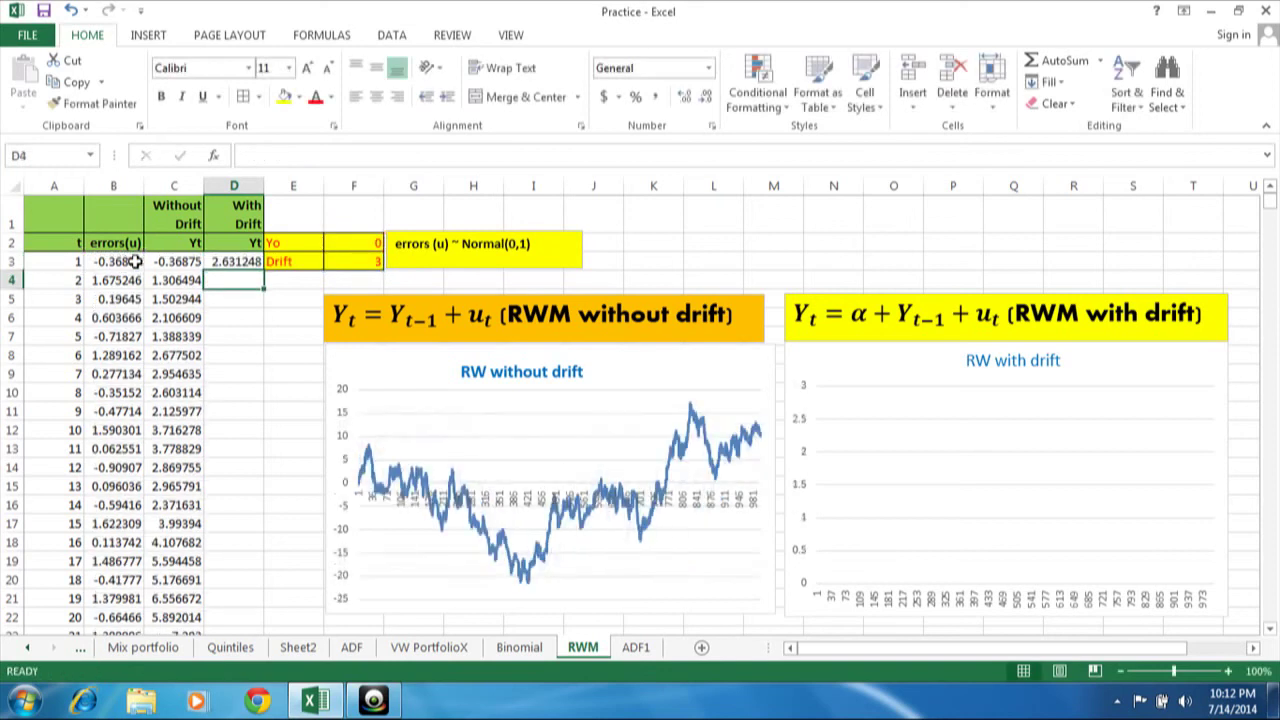
Enter =$F$3+D3+B4 in D4 and fill it down the rest of the With Drift Yt column.
type("=")
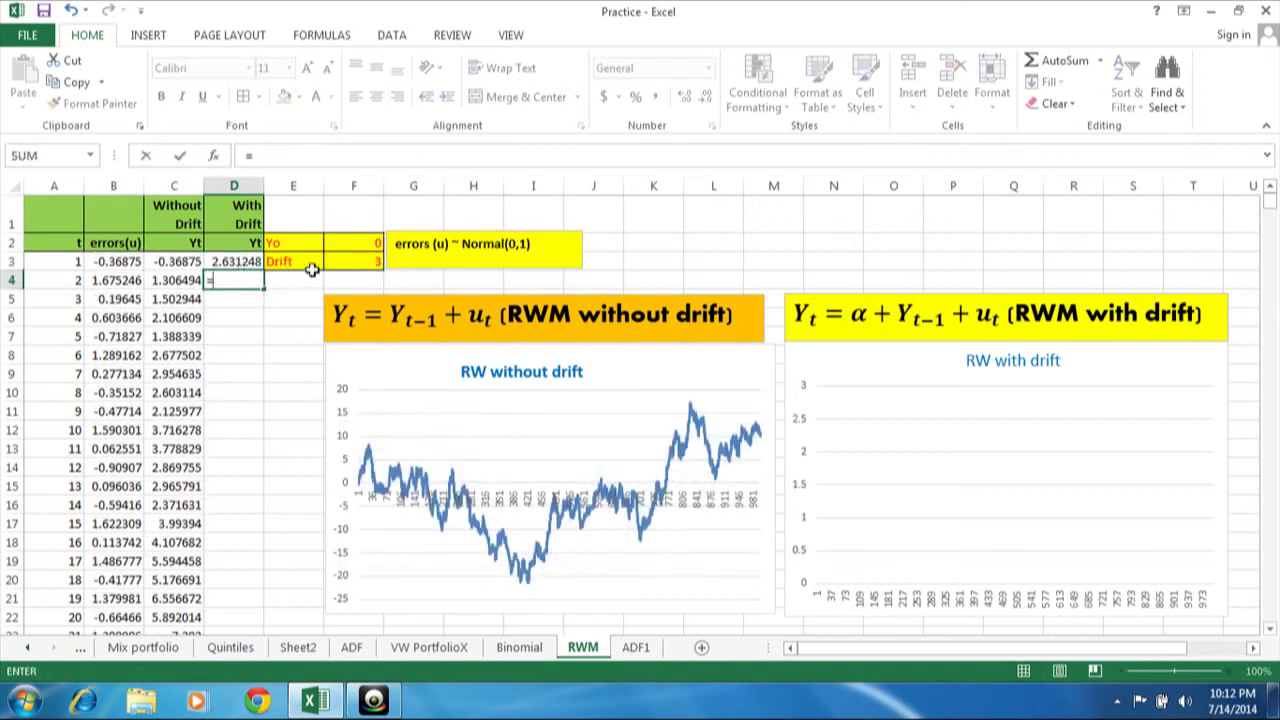
left_click(345, 262)
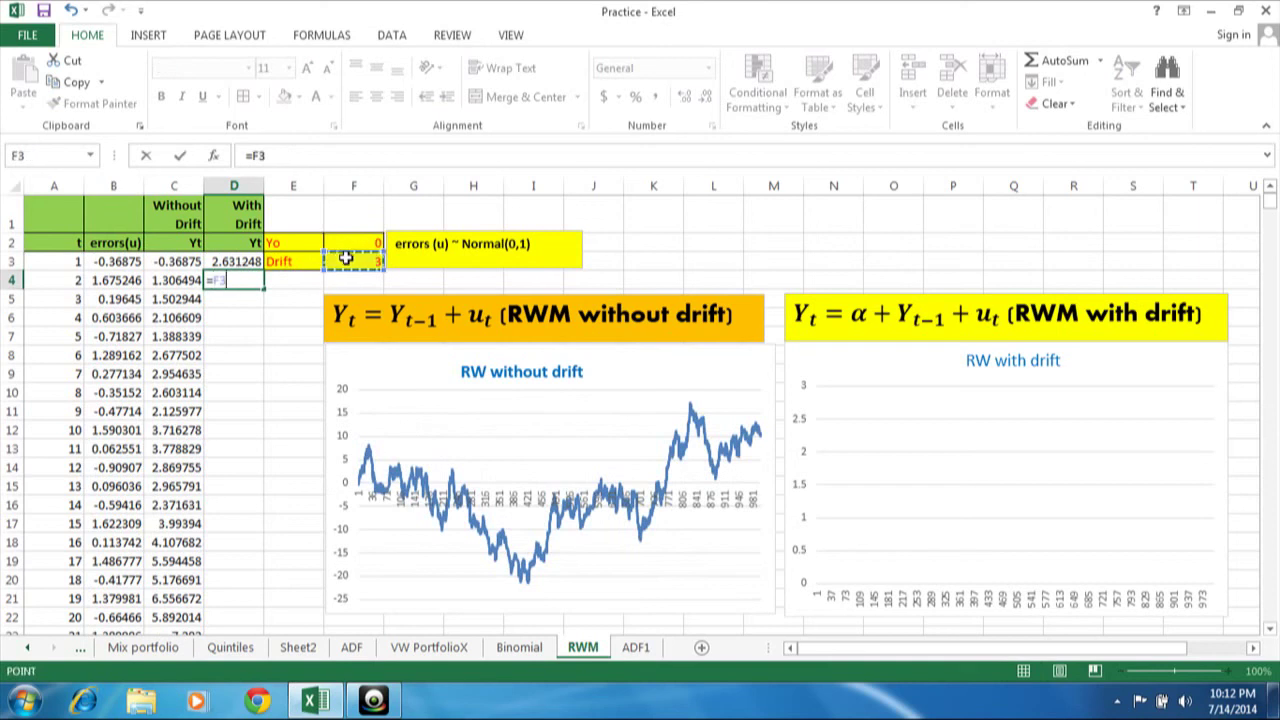
key("F4")
type("+")
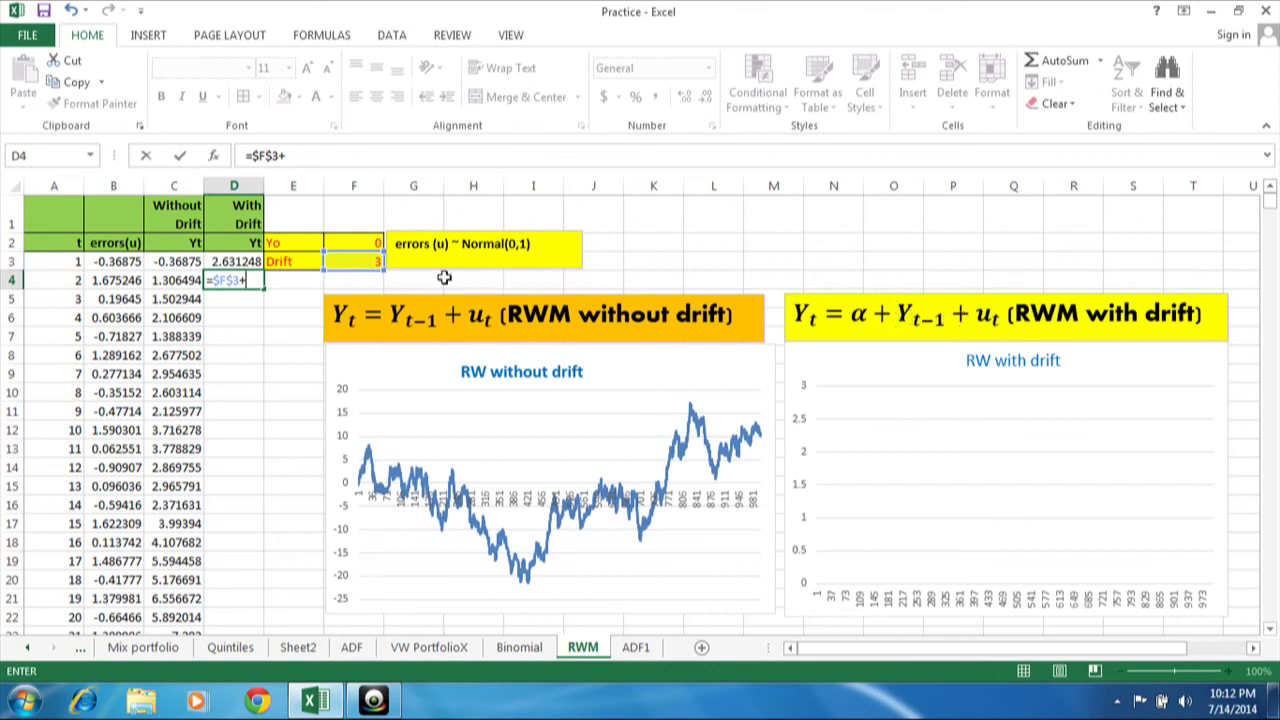
left_click(227, 261)
type("+")
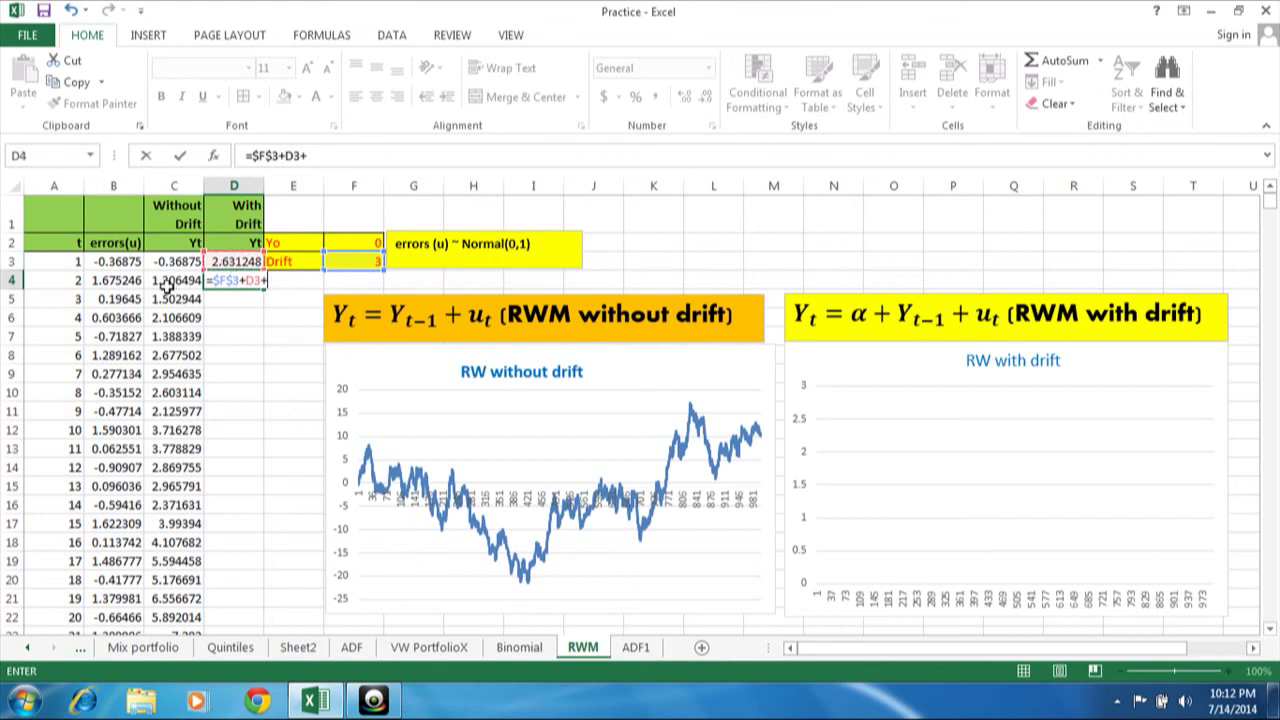
left_click(118, 283)
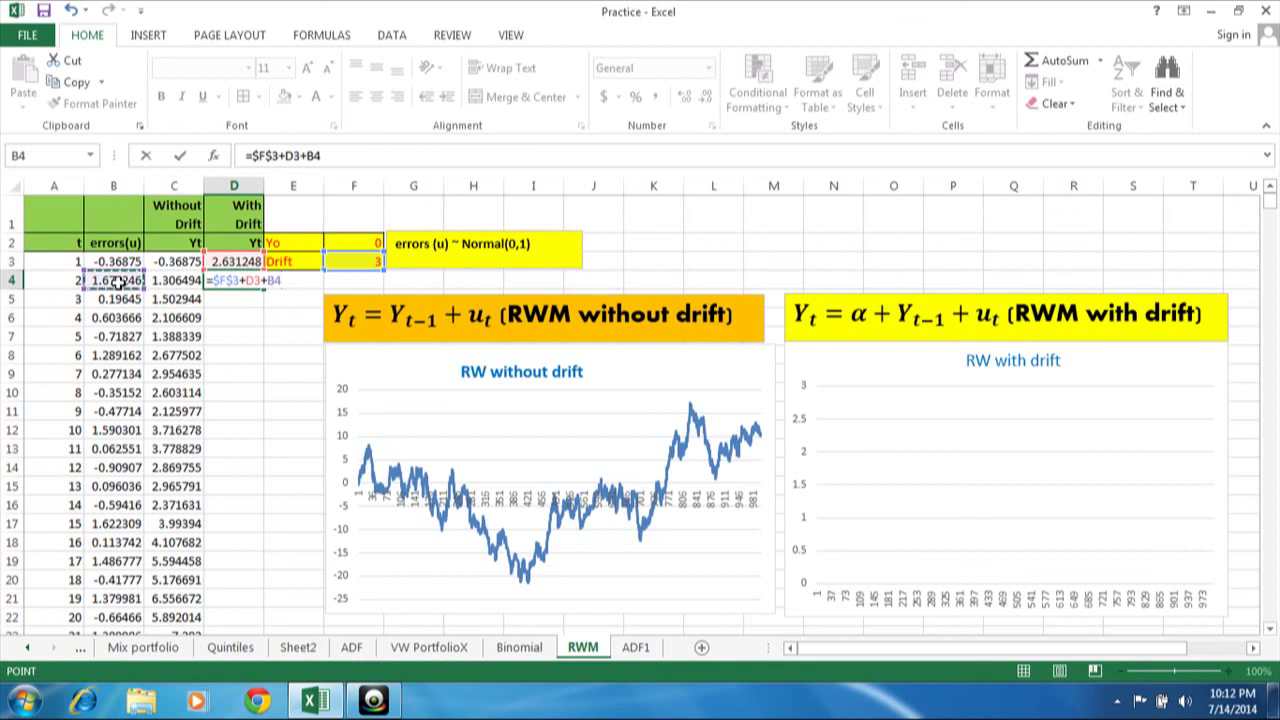
key("Return")
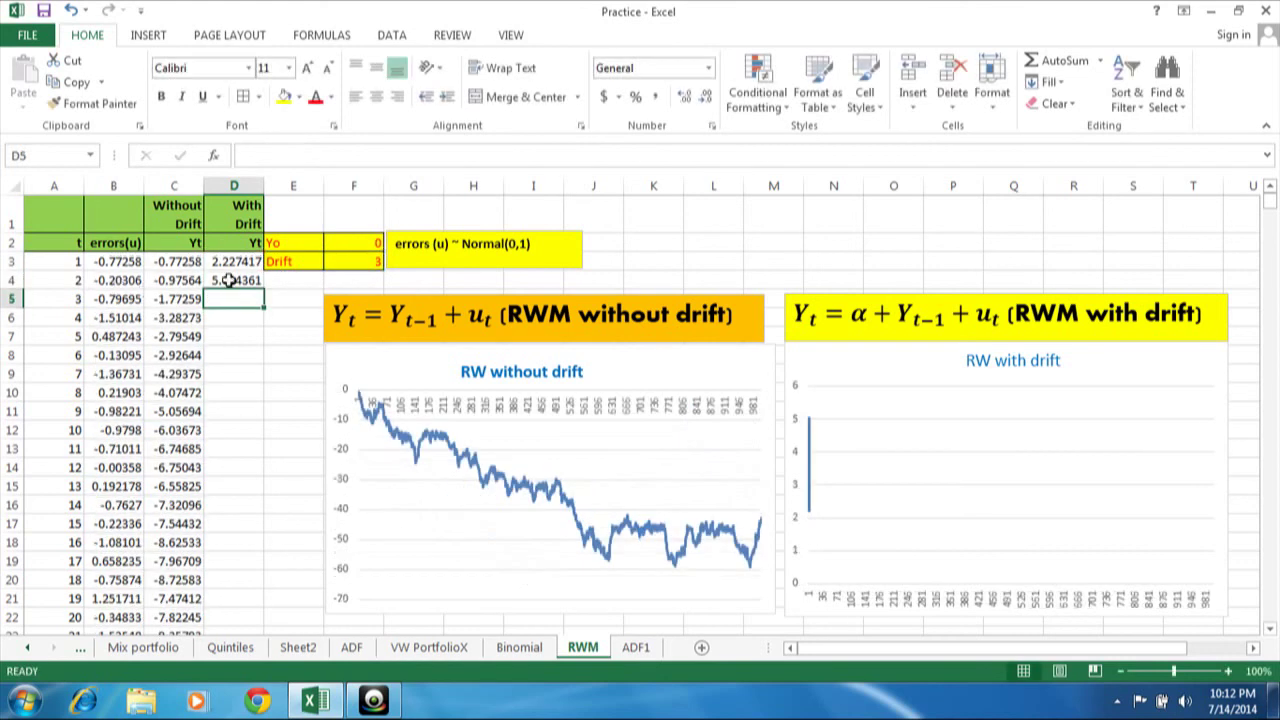
left_click(230, 281)
double_click(265, 289)
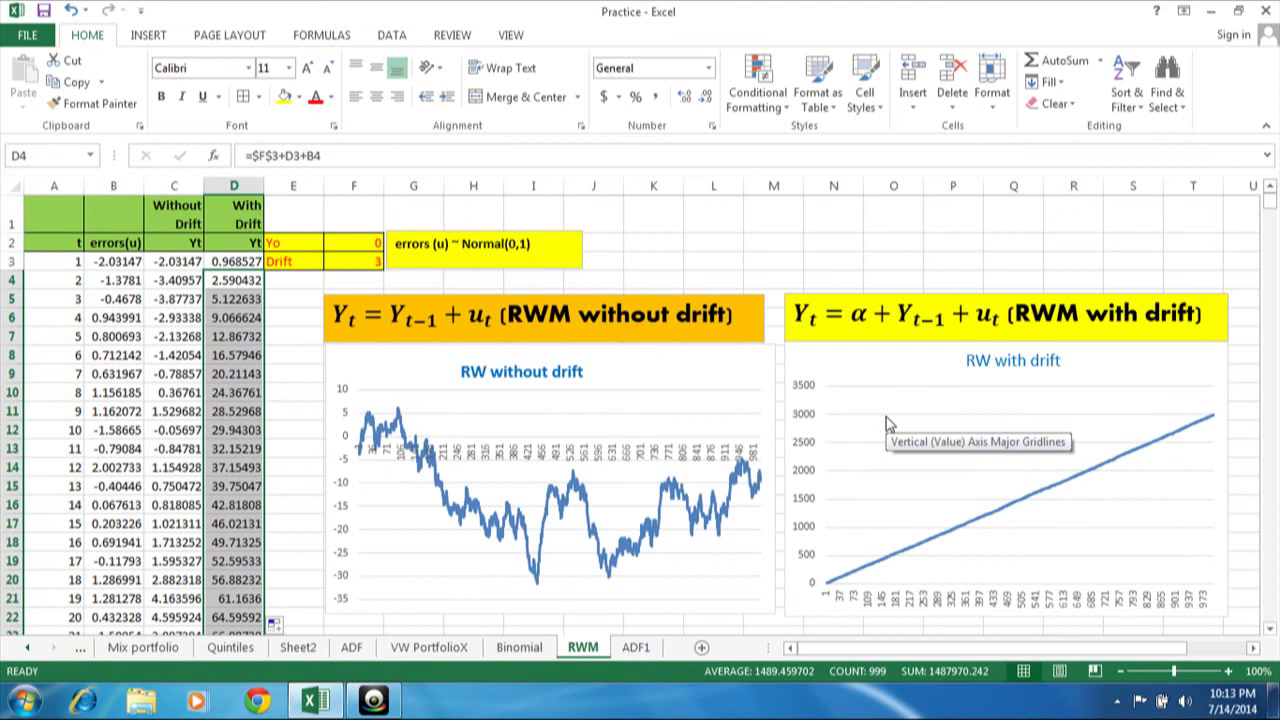
Set the initial value Yo in F2 to 5 and check the first With Drift Yt formula in D3.
left_click(370, 244)
type("0")
key("Return")
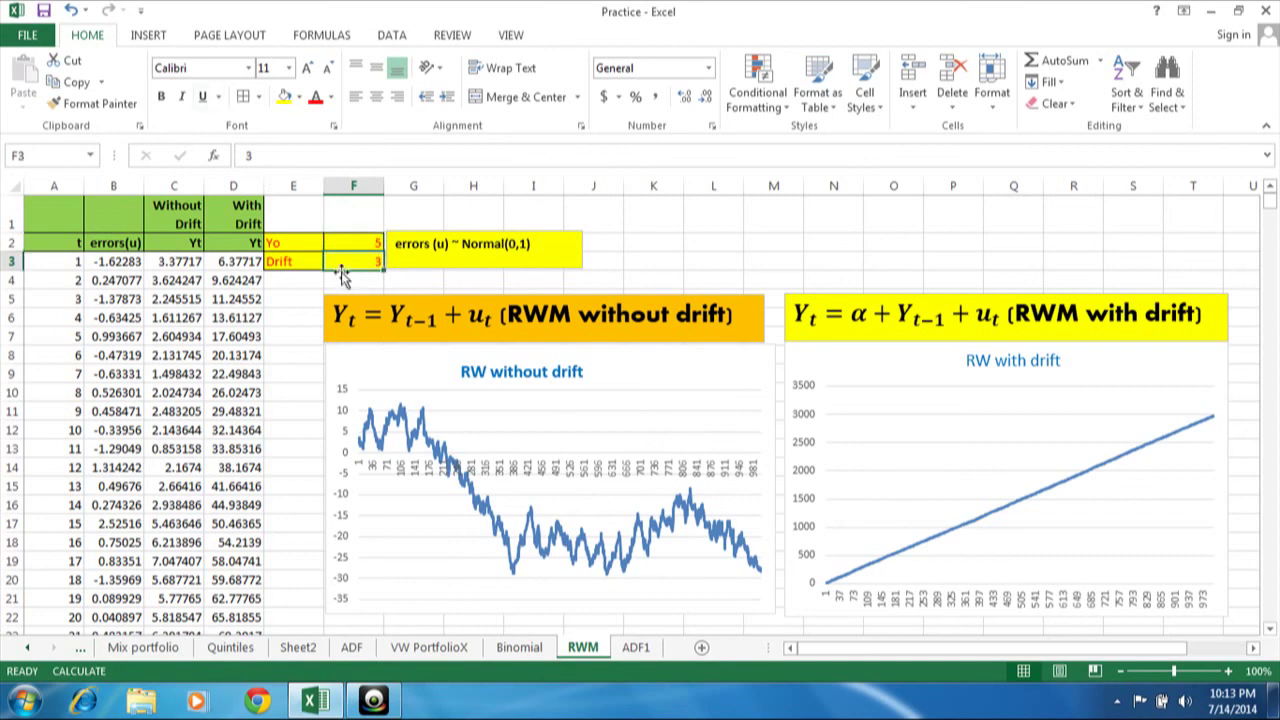
left_click(250, 258)
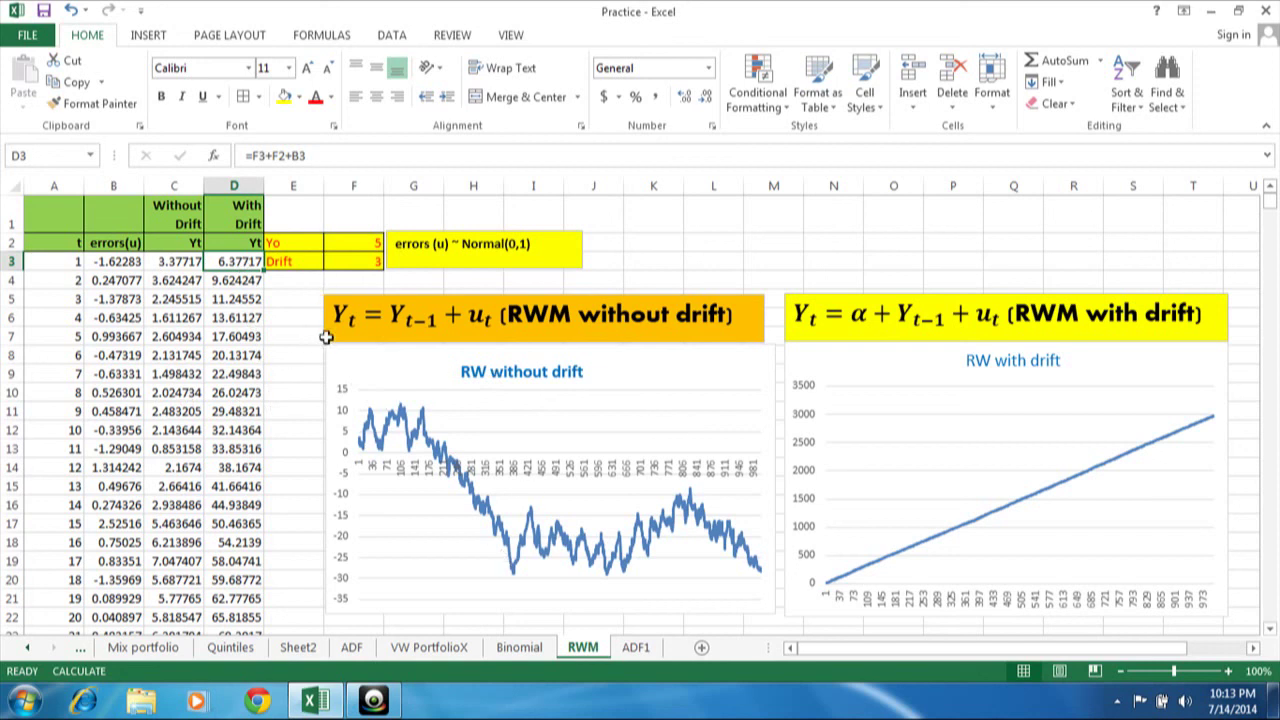
Recalculate the sheet repeatedly to compare the charts with and without drift under new random errors.
left_click(877, 209)
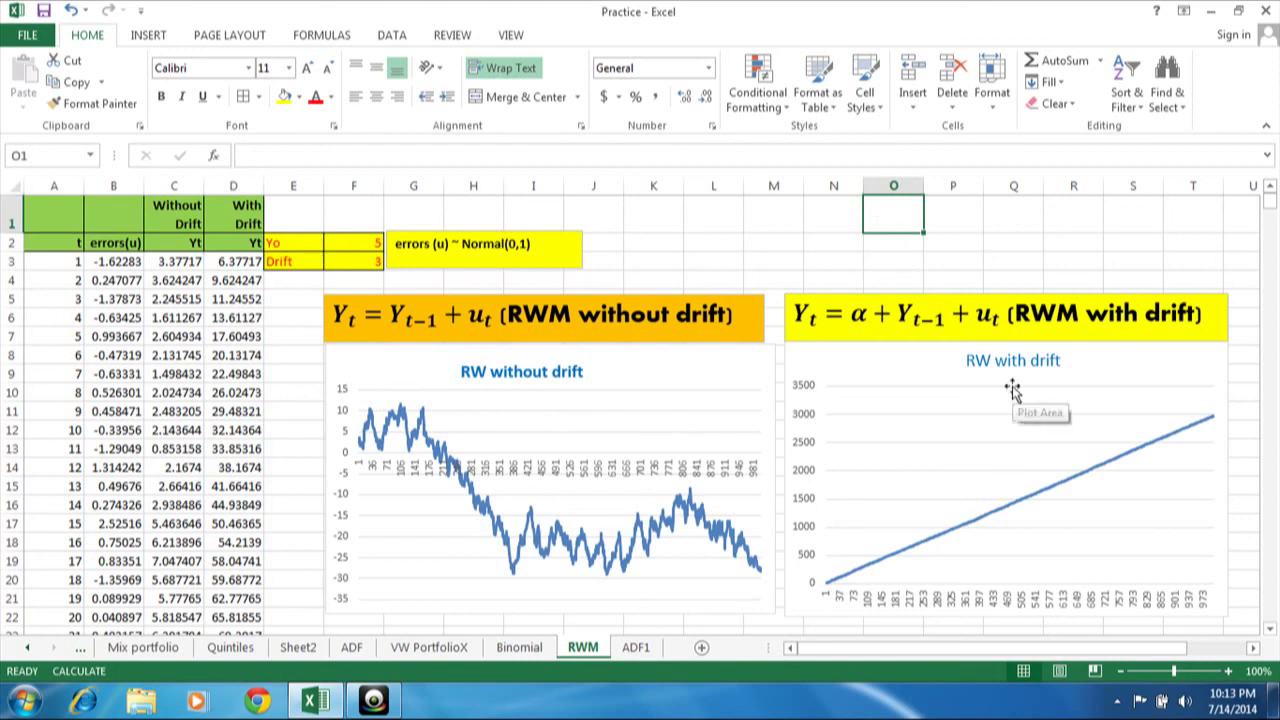
key("F9")
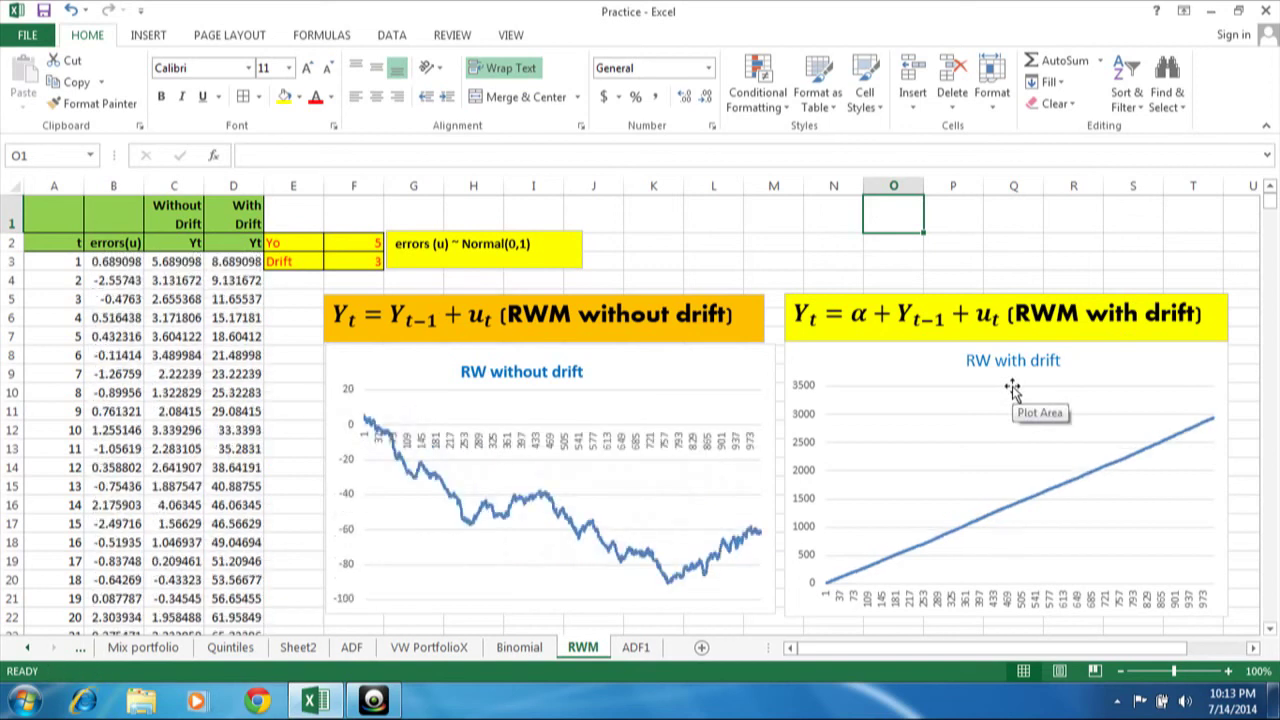
key("F9")
key("F9")
key("F9")
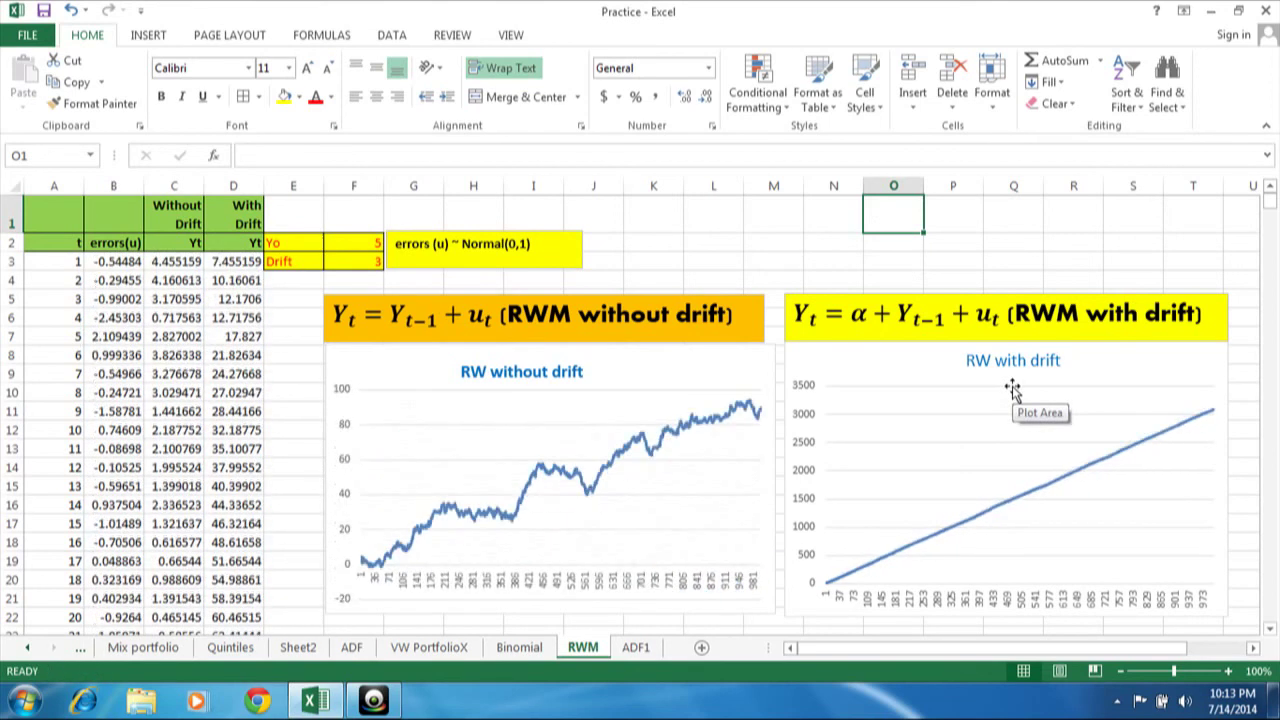
key("F9")
Set the Drift value in F3 to 20.
left_click(353, 266)
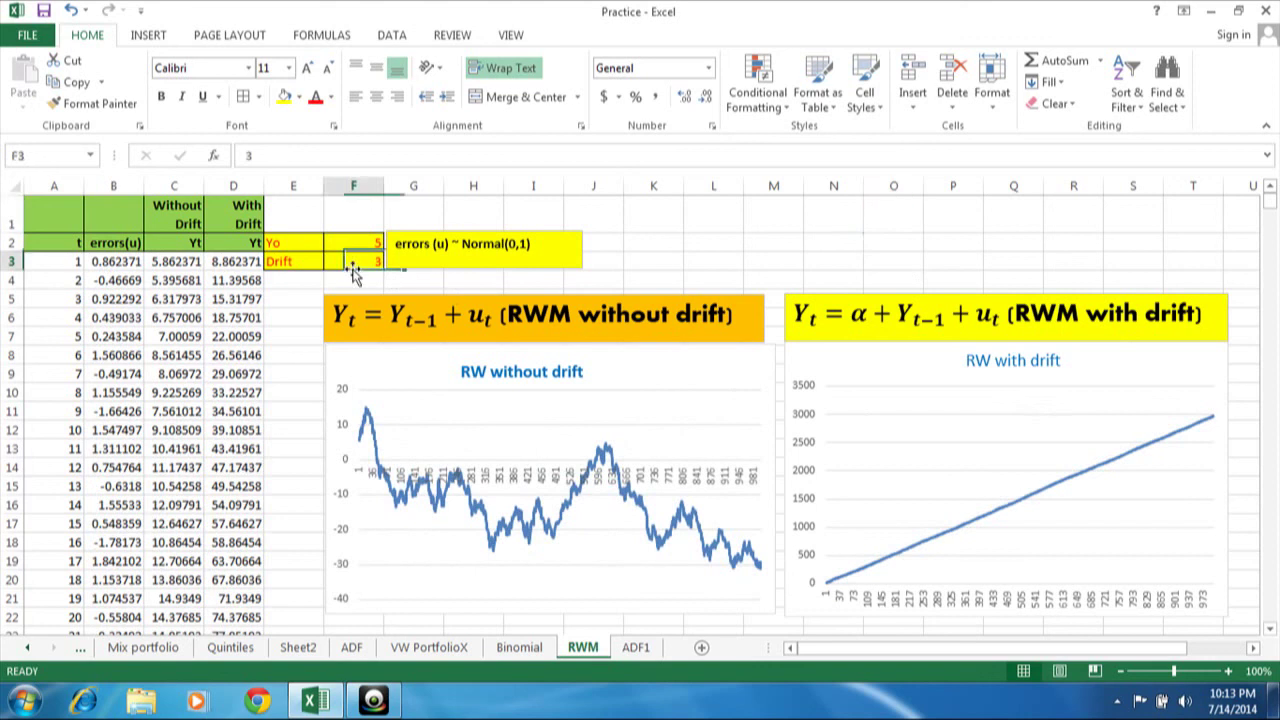
type("20")
key("Return")
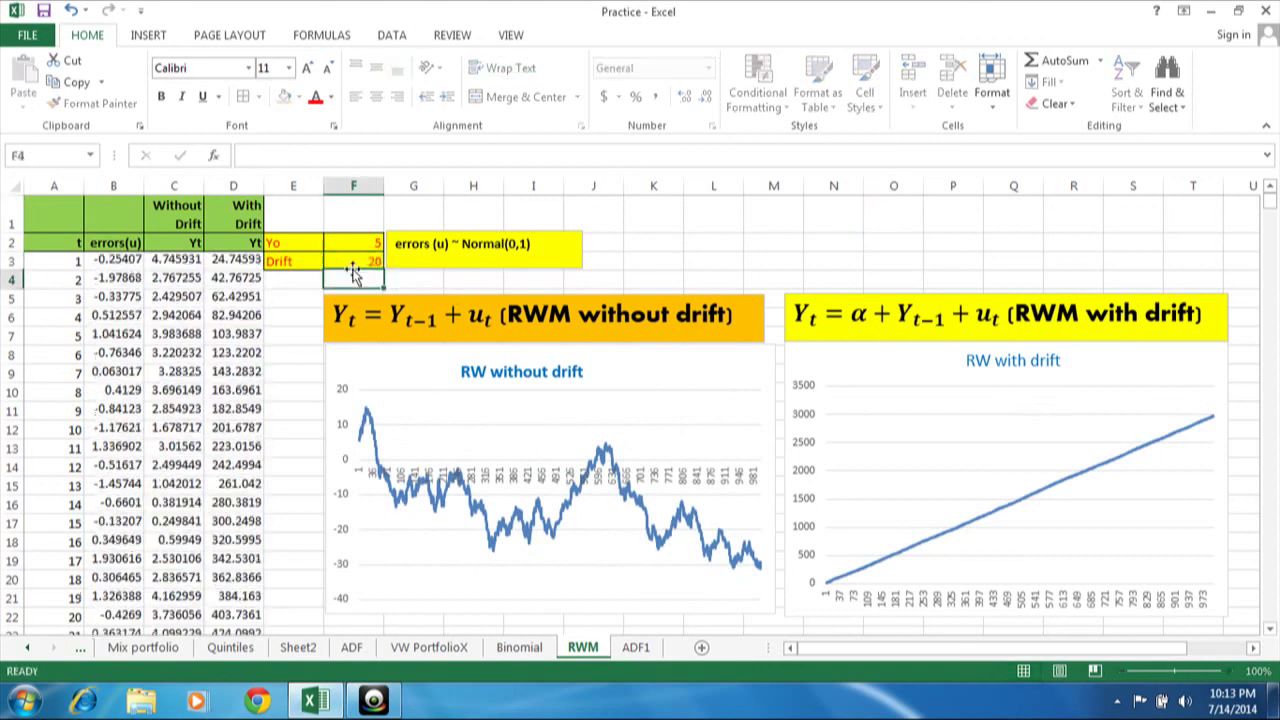
Set the Drift value in F3 to 2.
left_click(361, 262)
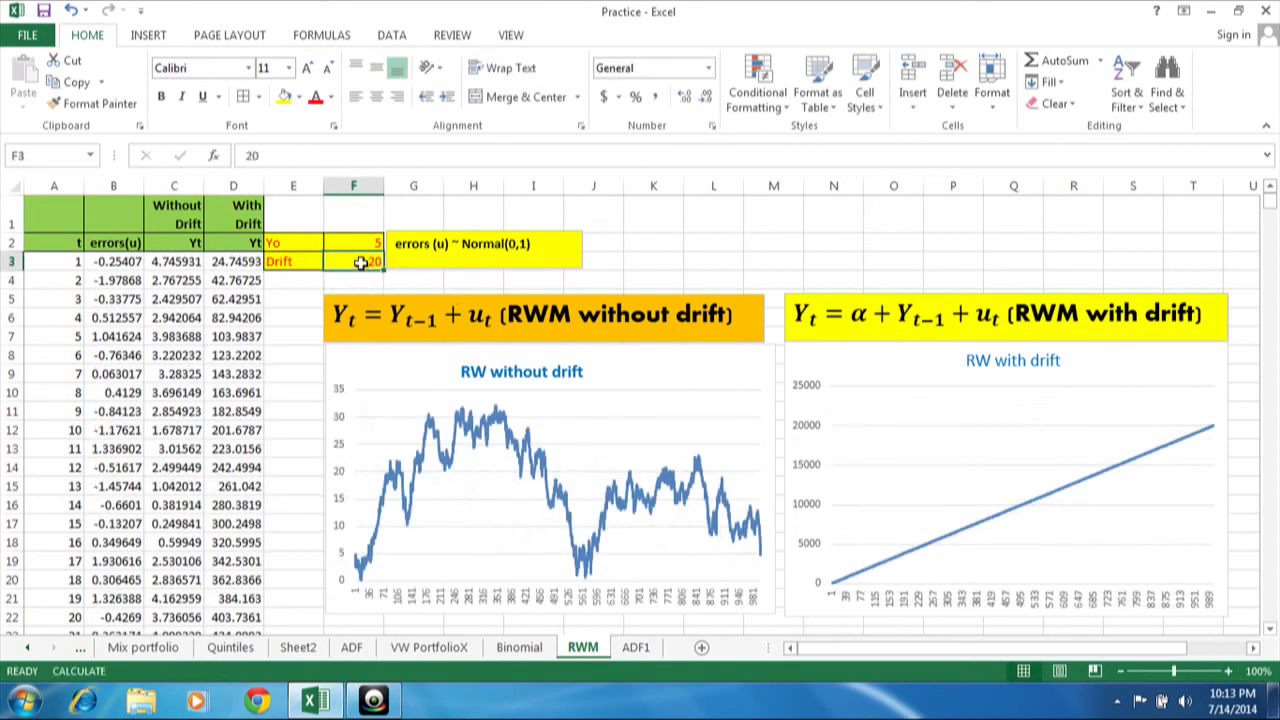
type("2")
key("Return")
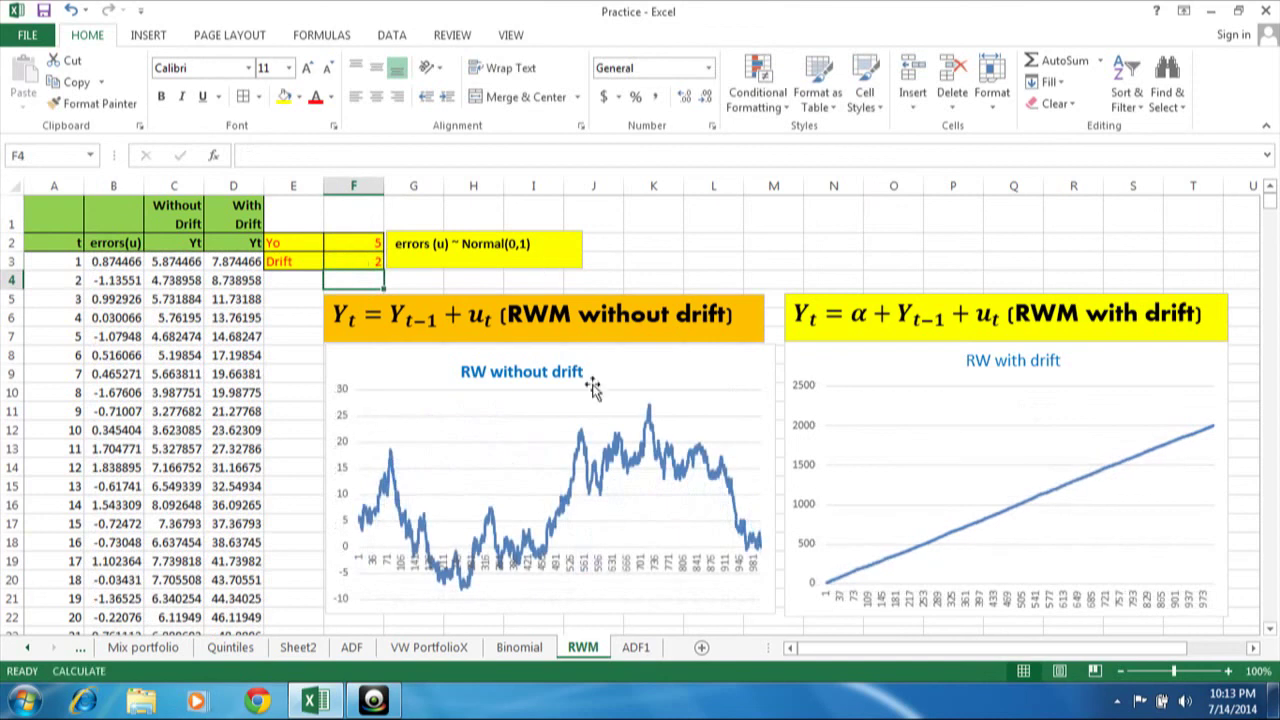